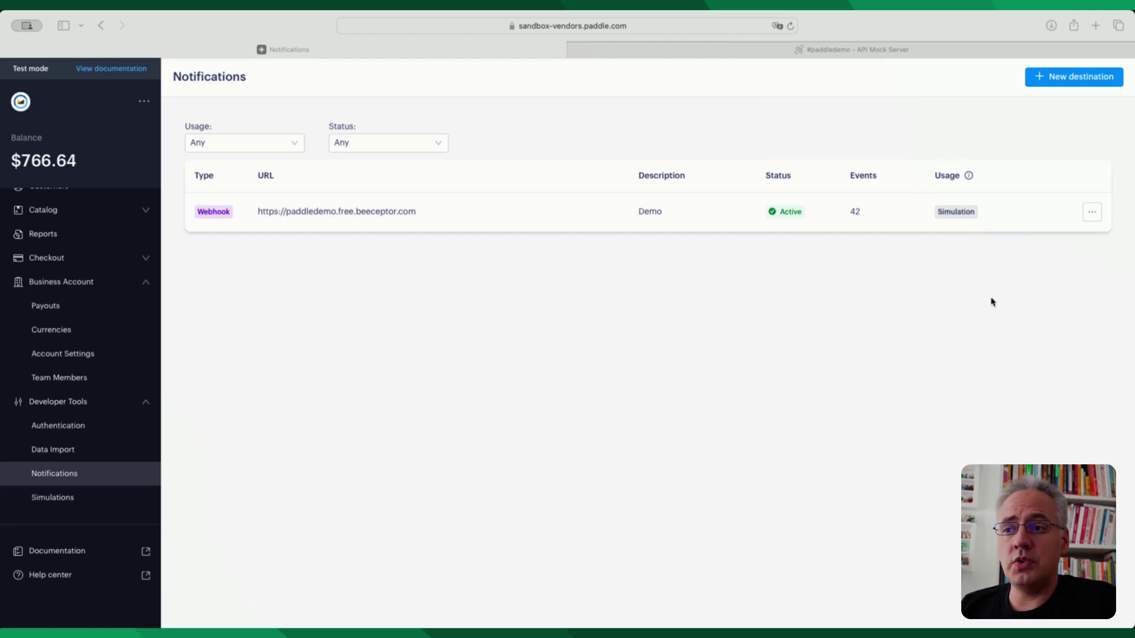
Edit the Demo webhook destination, try Platform only, then set usage type back to Simulation only
{"action": "left_click", "coordinate": [1092, 222]}
{"action": "left_click", "coordinate": [1091, 221]}
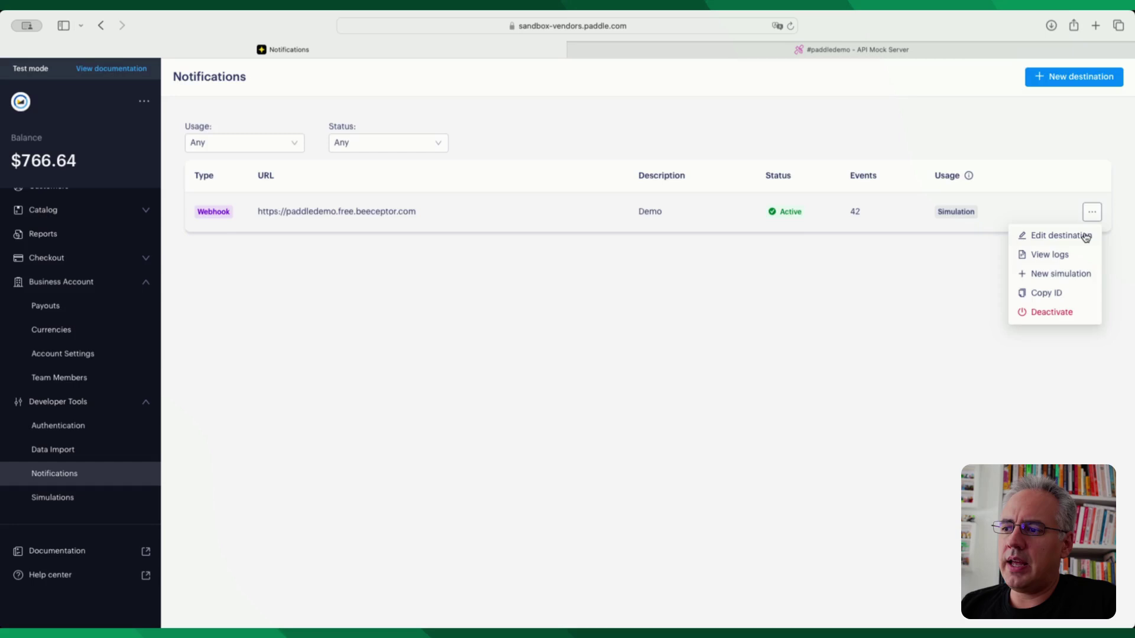
{"action": "left_click", "coordinate": [1083, 235]}
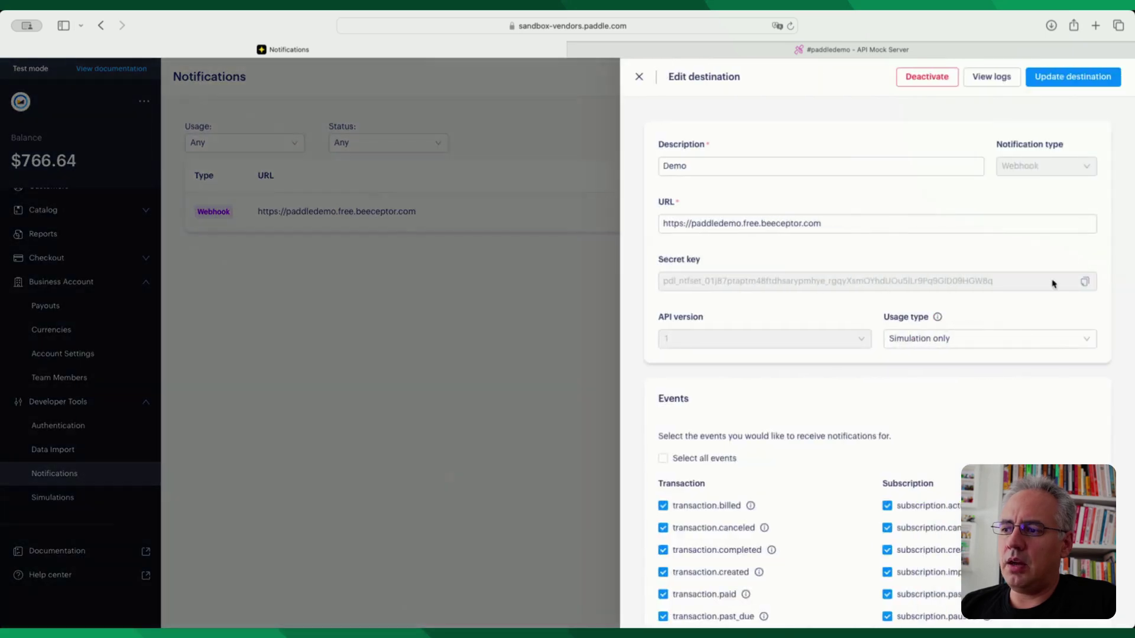
{"action": "left_click", "coordinate": [1012, 338]}
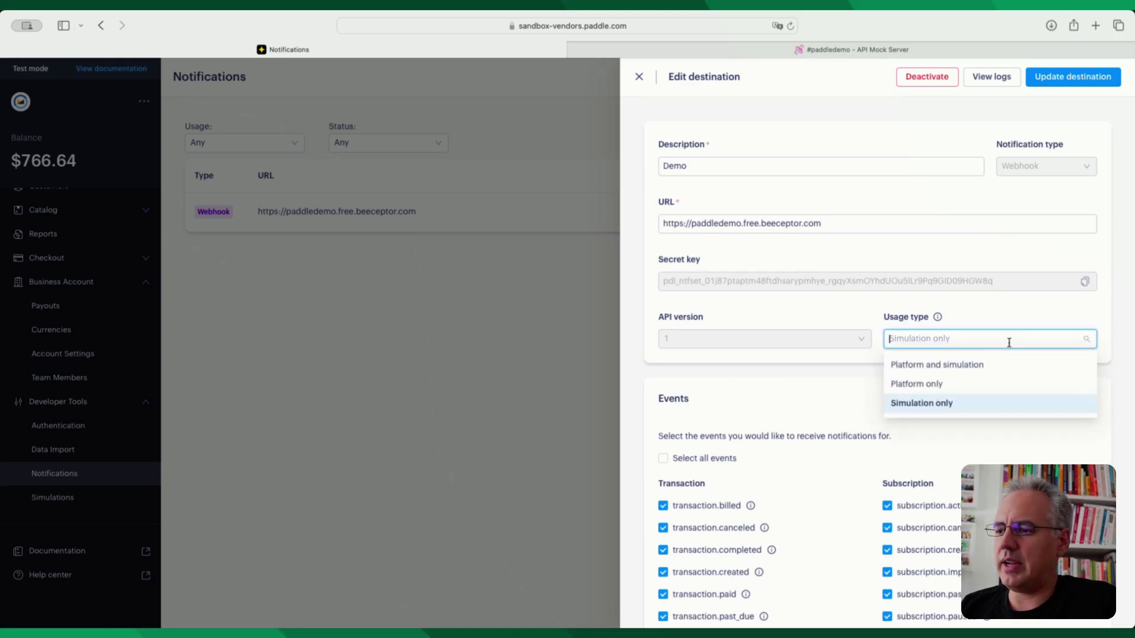
{"action": "left_click", "coordinate": [983, 384]}
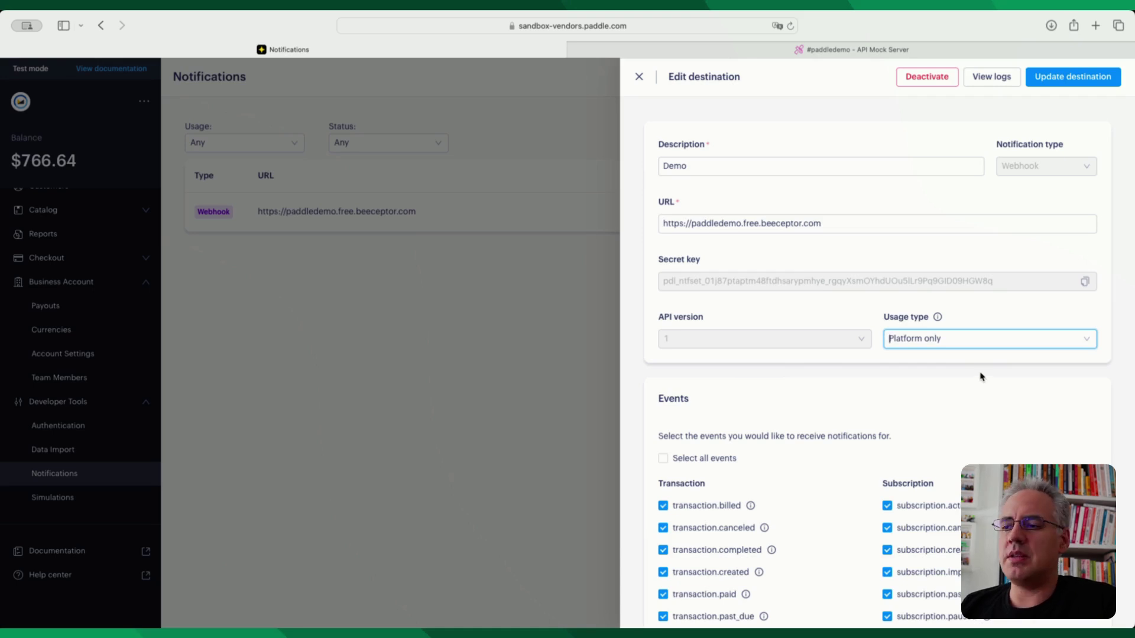
{"action": "left_click", "coordinate": [1031, 338]}
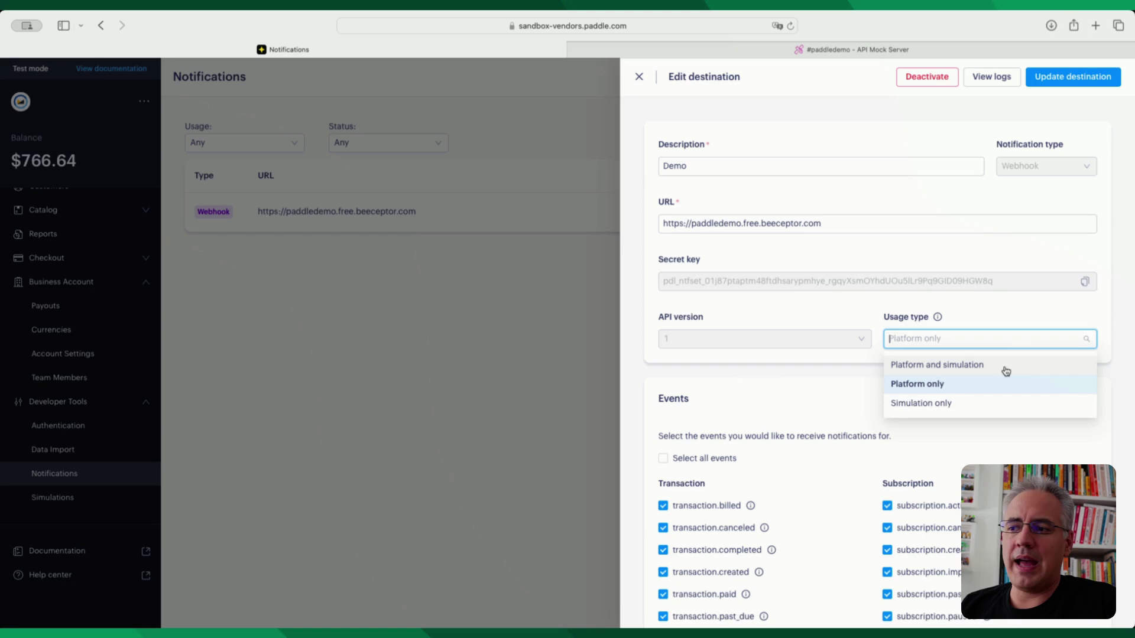
{"action": "left_click", "coordinate": [1013, 430]}
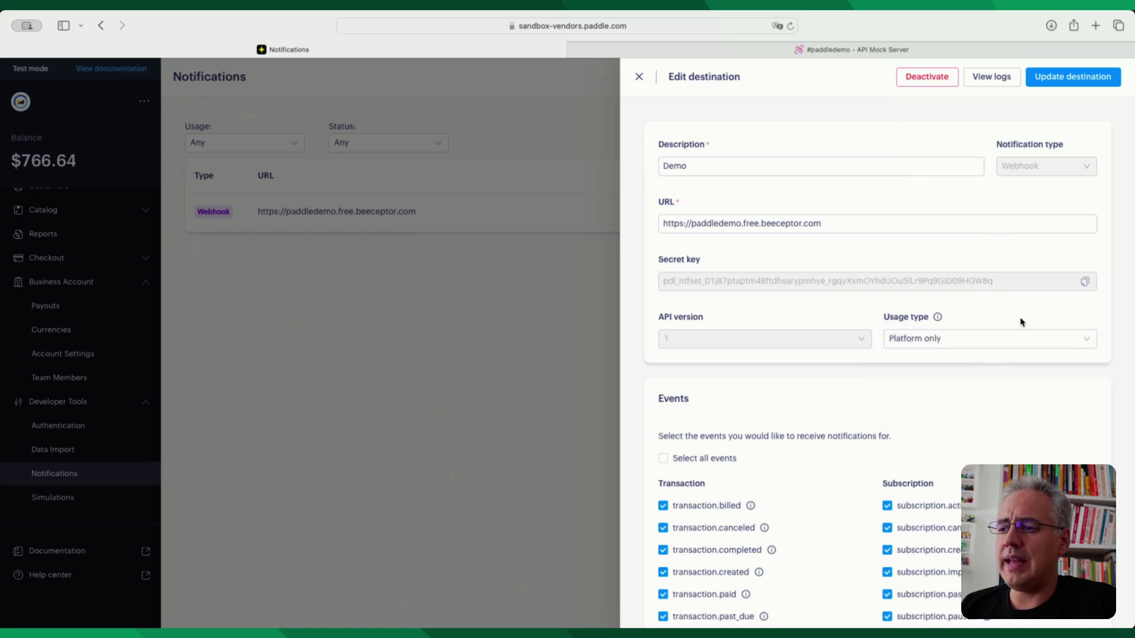
{"action": "left_click", "coordinate": [1010, 337]}
{"action": "left_click", "coordinate": [963, 402]}
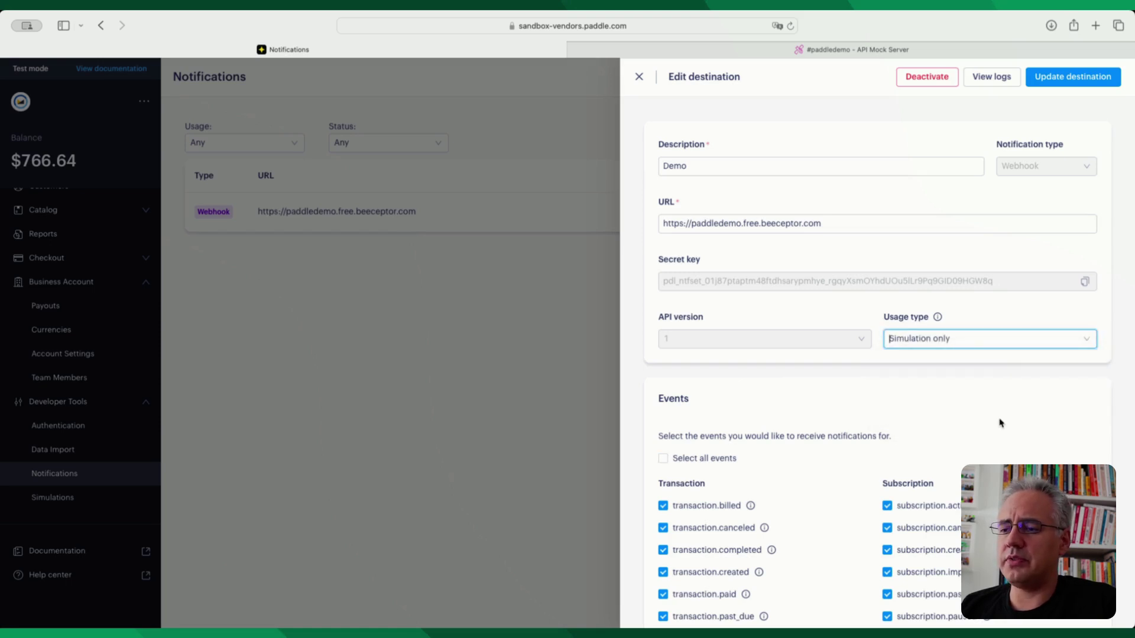
Save the Demo destination with Simulation only usage via Update destination
{"action": "scroll", "coordinate": [931, 438], "scroll_direction": "down", "scroll_amount": 5}
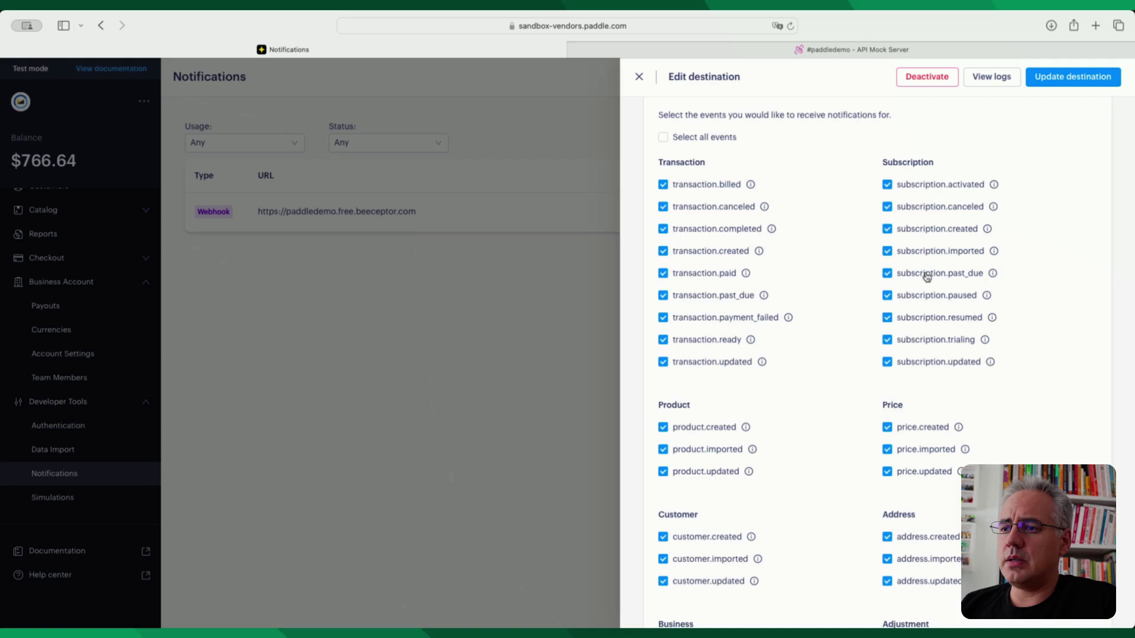
{"action": "scroll", "coordinate": [822, 444], "scroll_direction": "down", "scroll_amount": 3}
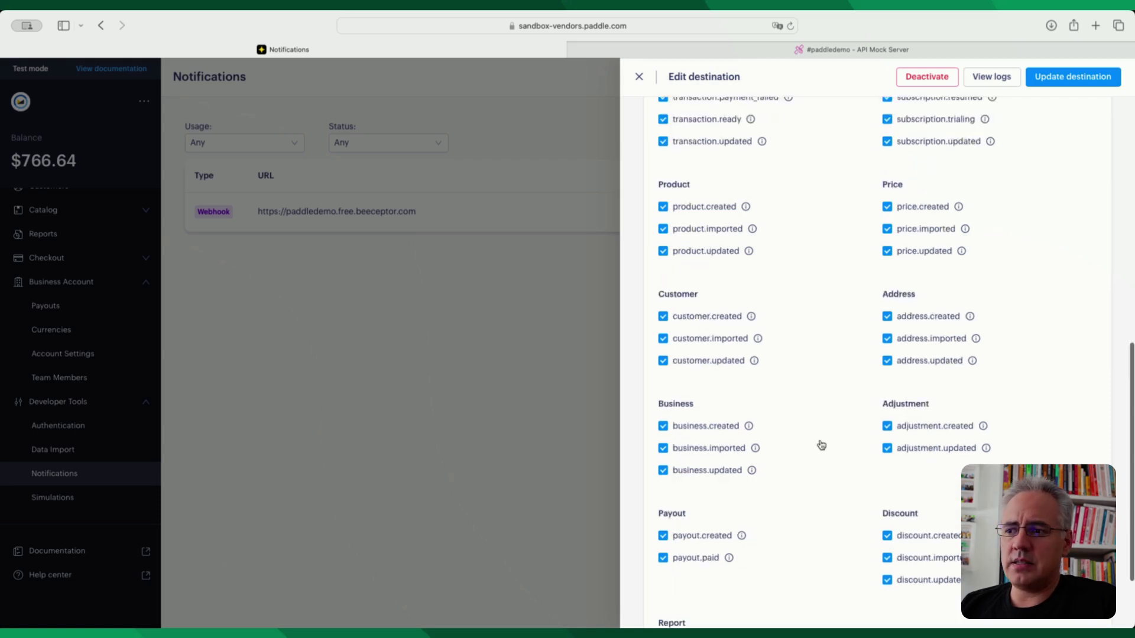
{"action": "scroll", "coordinate": [822, 444], "scroll_direction": "up", "scroll_amount": 9}
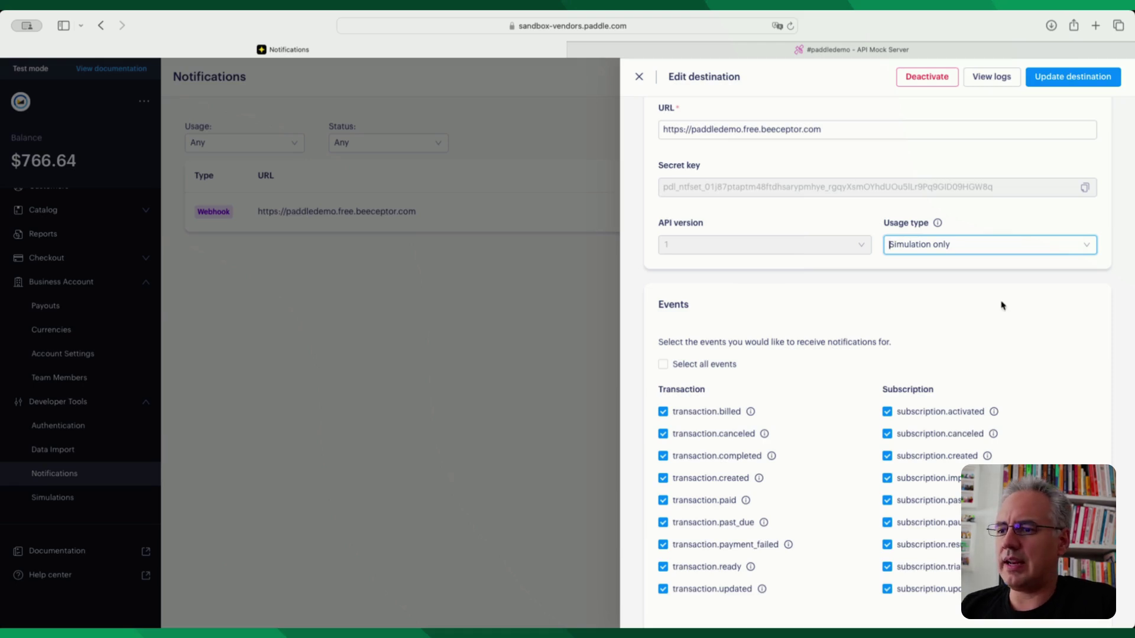
{"action": "left_click", "coordinate": [1079, 69]}
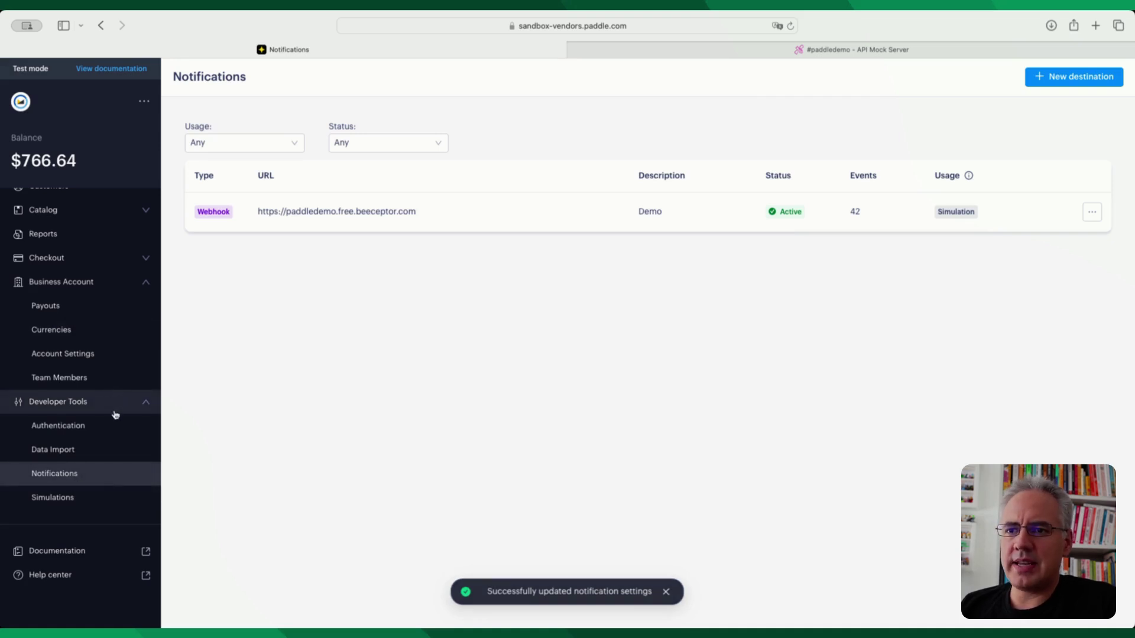
Start a new simulation from Notification simulations and choose the subscription.created event
{"action": "left_click", "coordinate": [64, 504]}
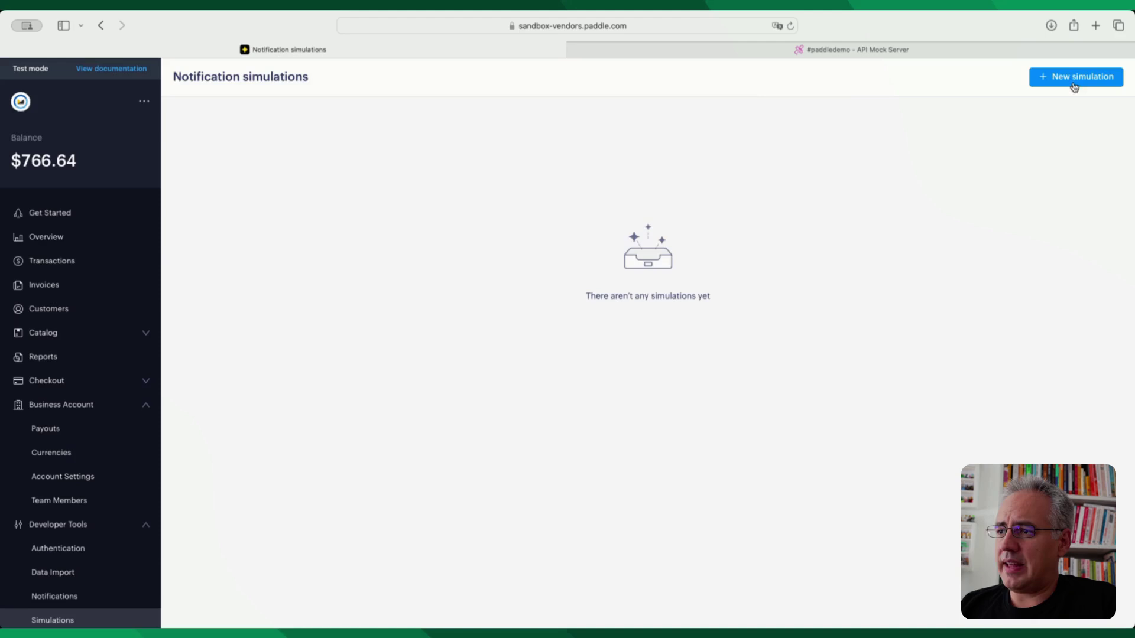
{"action": "left_click", "coordinate": [1077, 78]}
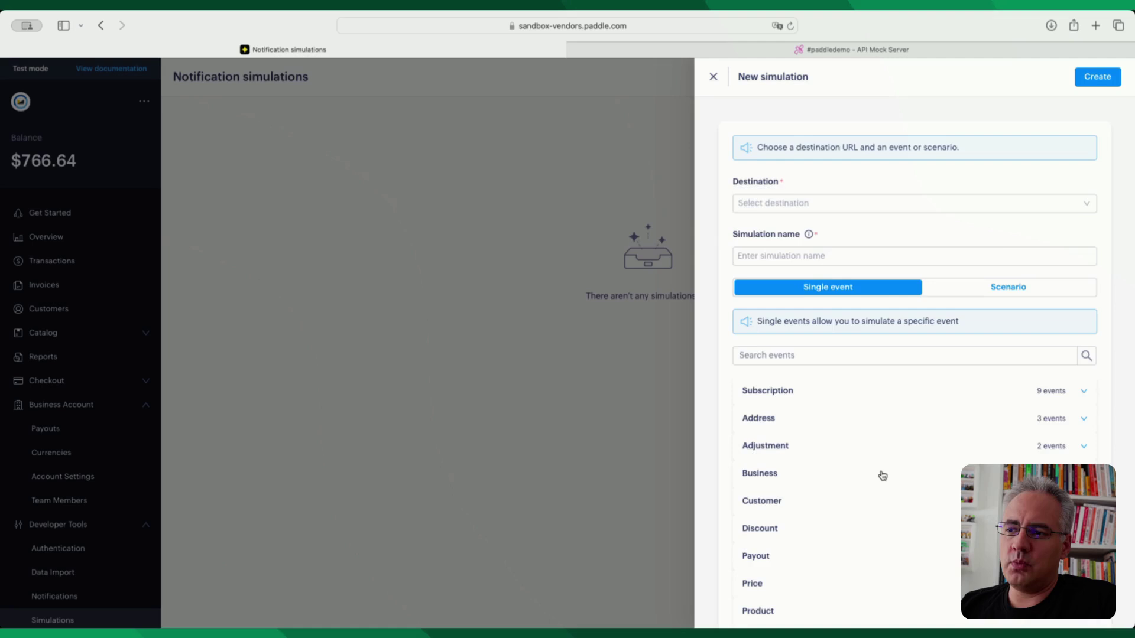
{"action": "scroll", "coordinate": [882, 476], "scroll_direction": "down", "scroll_amount": 3}
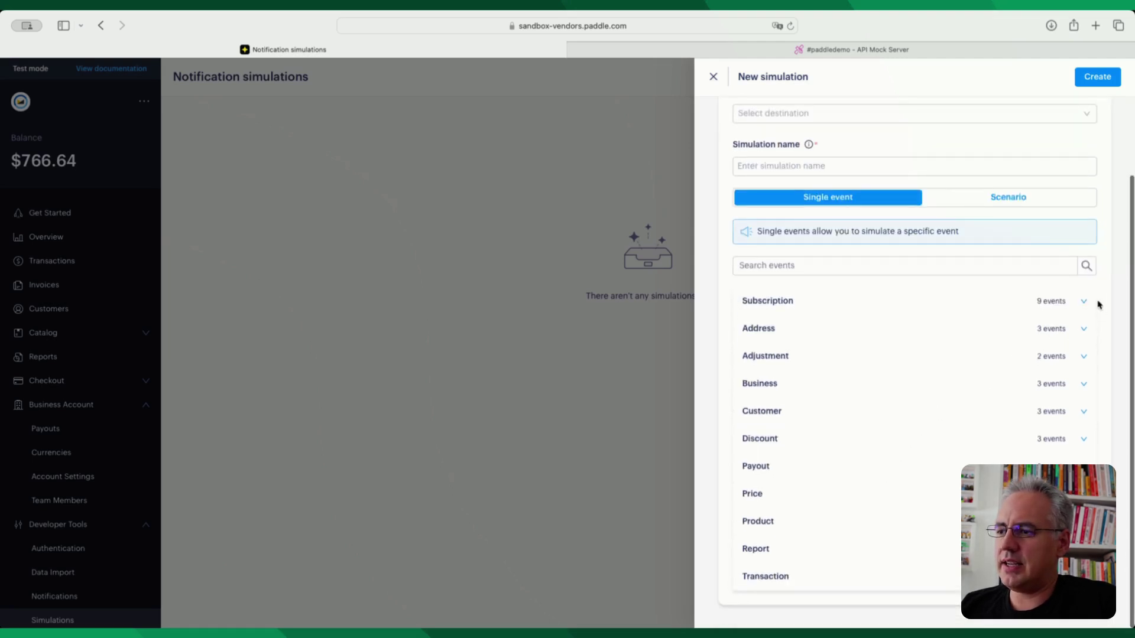
{"action": "left_click", "coordinate": [1084, 303]}
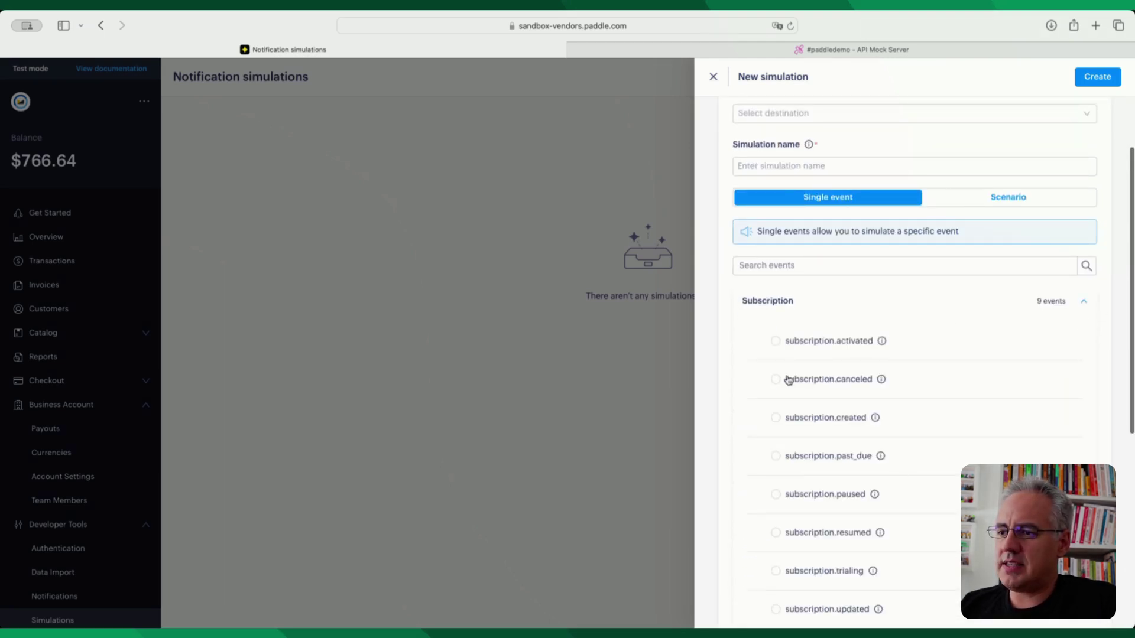
{"action": "left_click", "coordinate": [775, 417]}
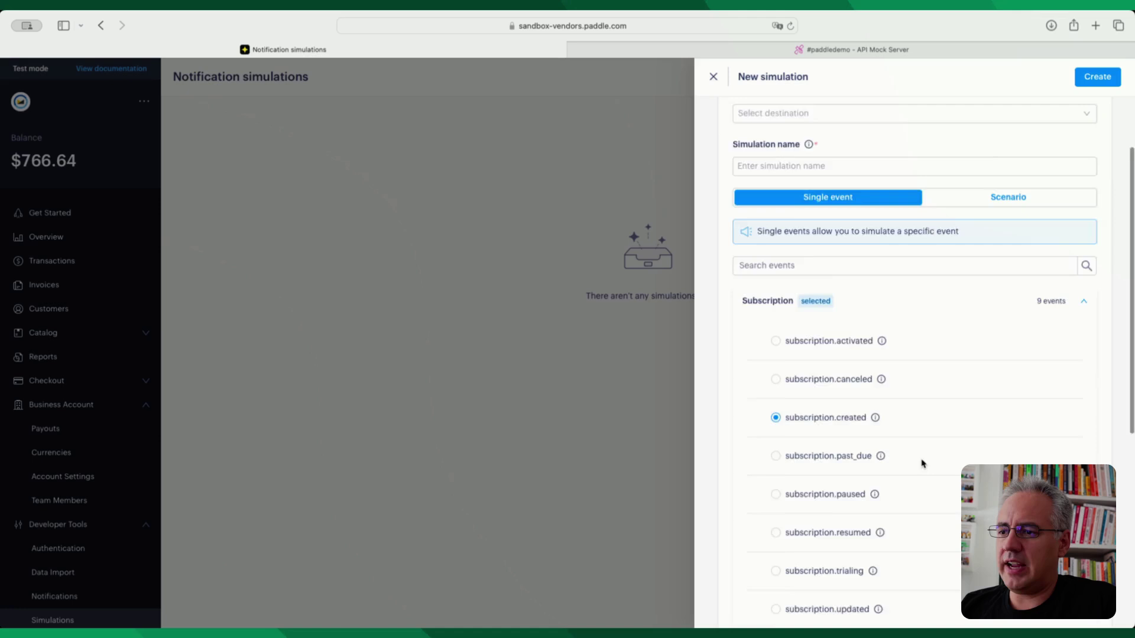
Set the simulation destination to the paddledemo Beeceptor URL, ready for naming
{"action": "scroll", "coordinate": [887, 384], "scroll_direction": "down", "scroll_amount": 2}
{"action": "scroll", "coordinate": [873, 354], "scroll_direction": "up", "scroll_amount": 3}
{"action": "left_click", "coordinate": [812, 138]}
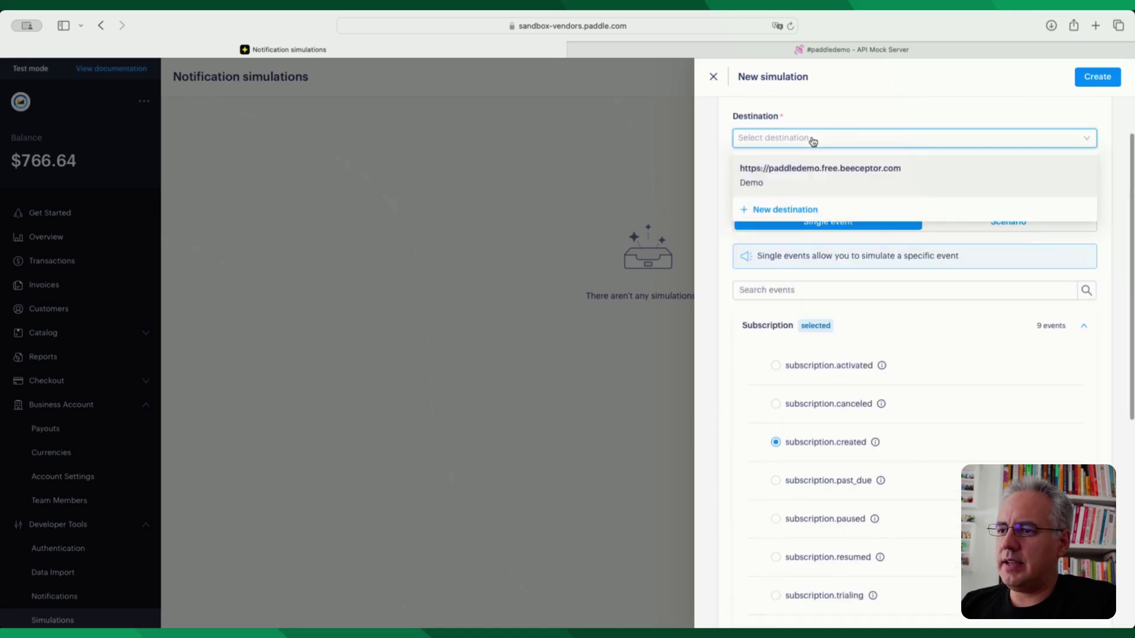
{"action": "left_click", "coordinate": [804, 170]}
{"action": "left_click", "coordinate": [793, 189]}
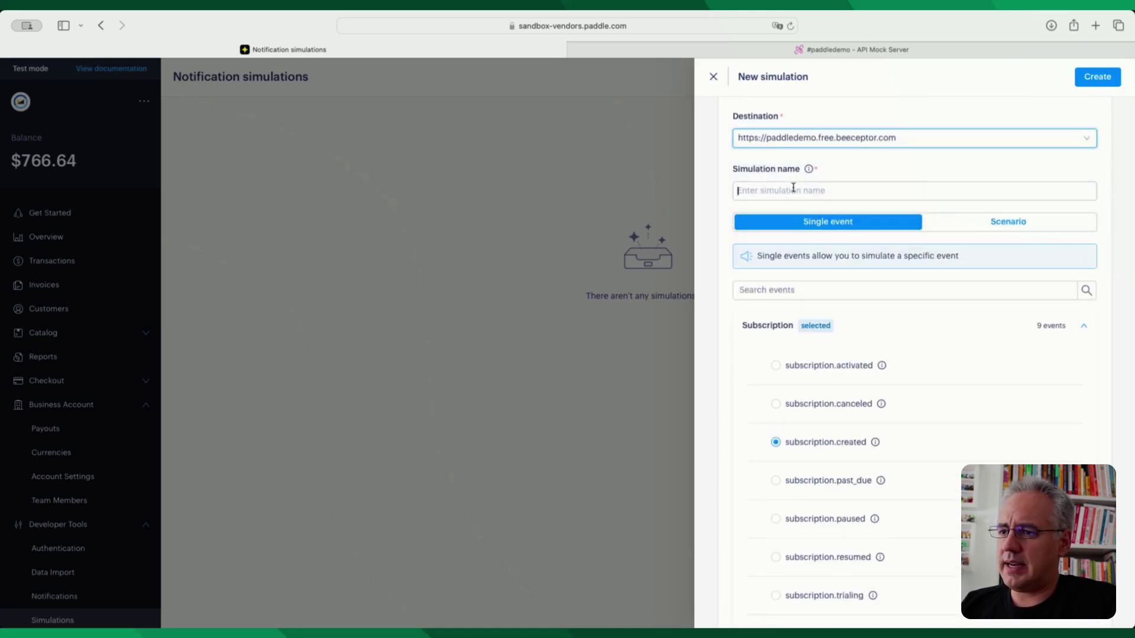
Name the simulation 'Test 1', create it, and run it
{"action": "type", "text": "Test 1"}
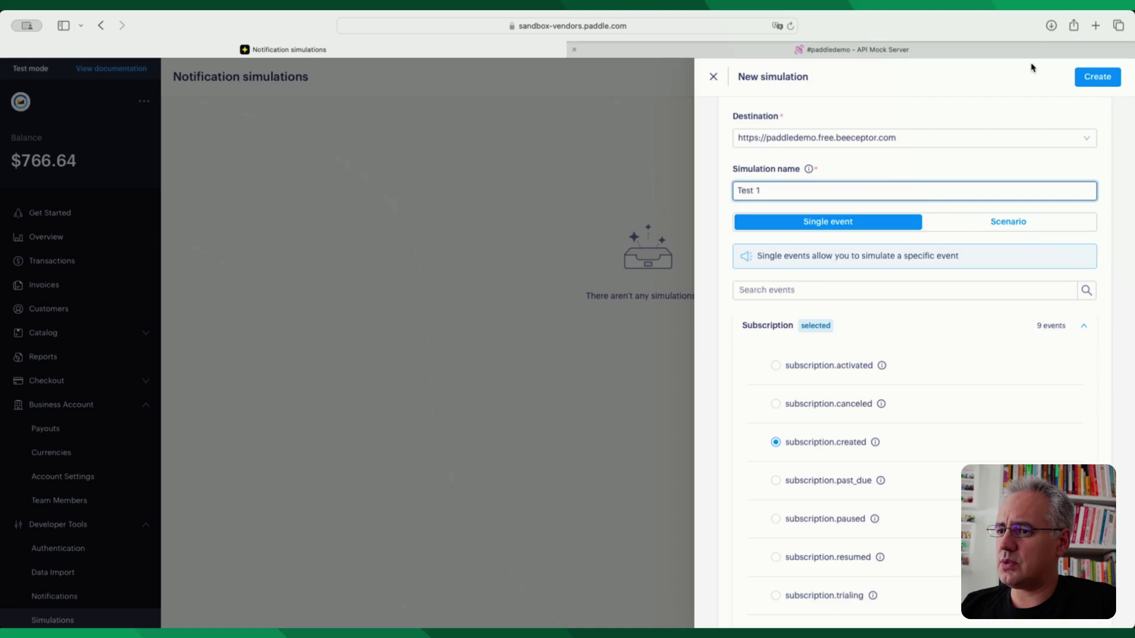
{"action": "left_click", "coordinate": [1097, 76]}
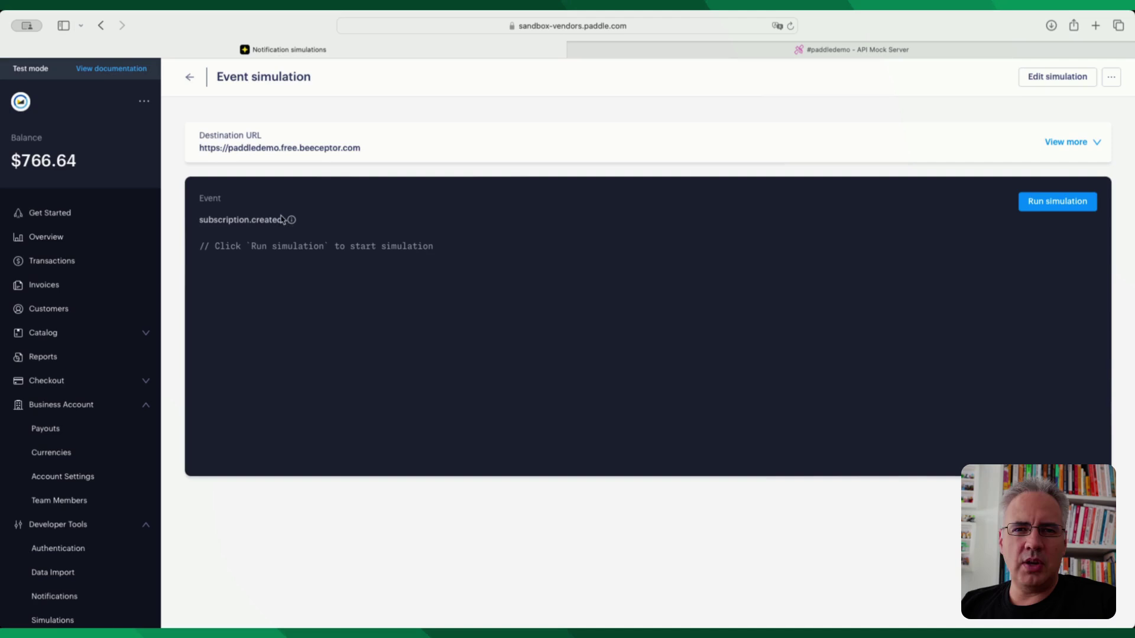
{"action": "left_click", "coordinate": [1068, 202]}
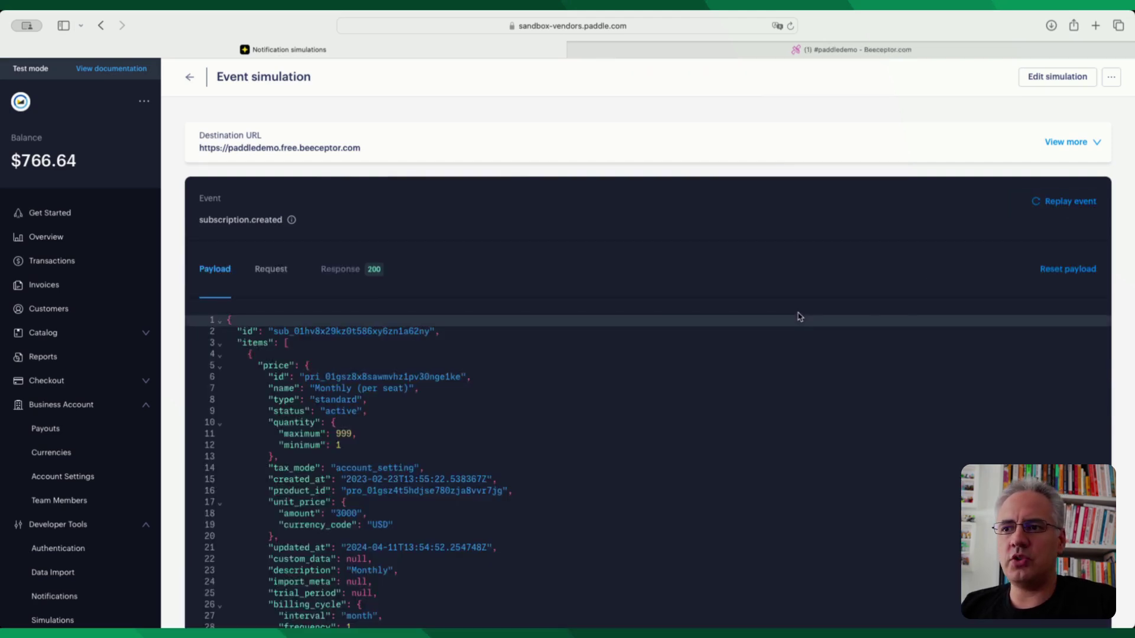
Check the received subscription.created POST and its JSON body in Beeceptor
{"action": "left_click", "coordinate": [876, 49]}
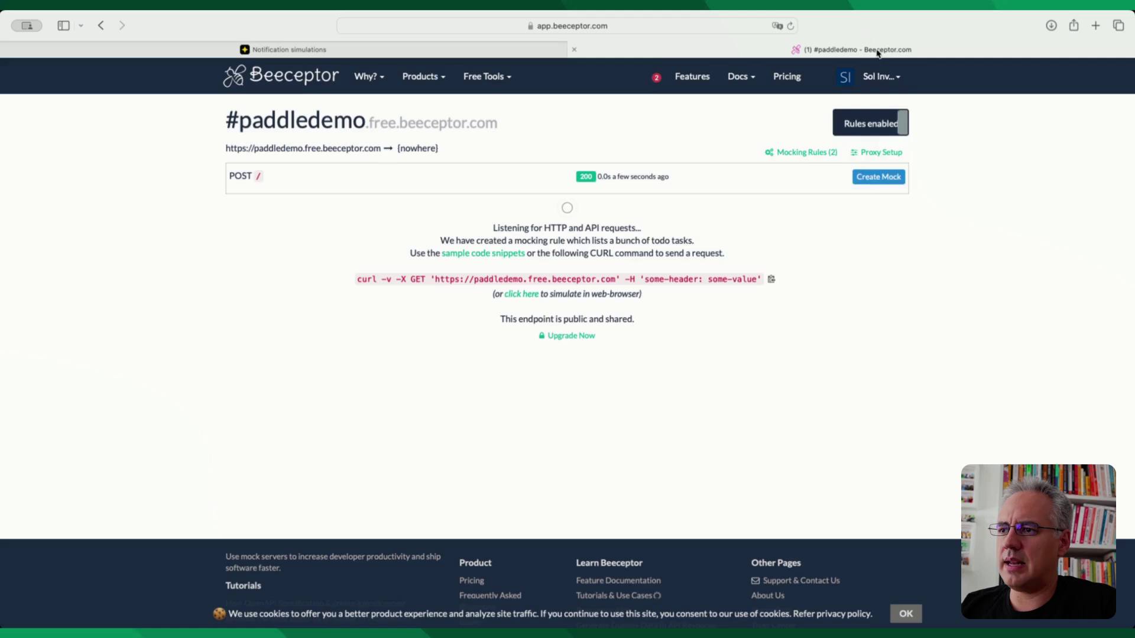
{"action": "left_click", "coordinate": [239, 175]}
{"action": "left_click_drag", "start_coordinate": [245, 219], "coordinate": [437, 271]}
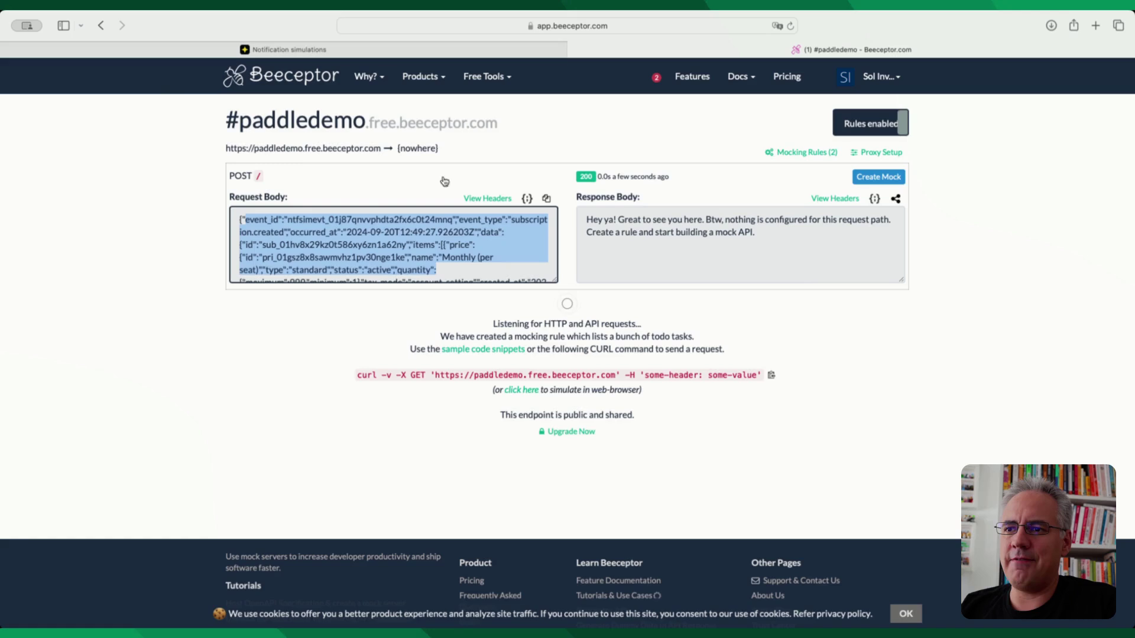
Review the request Paddle sent and Beeceptor's 200 response
{"action": "left_click", "coordinate": [336, 48]}
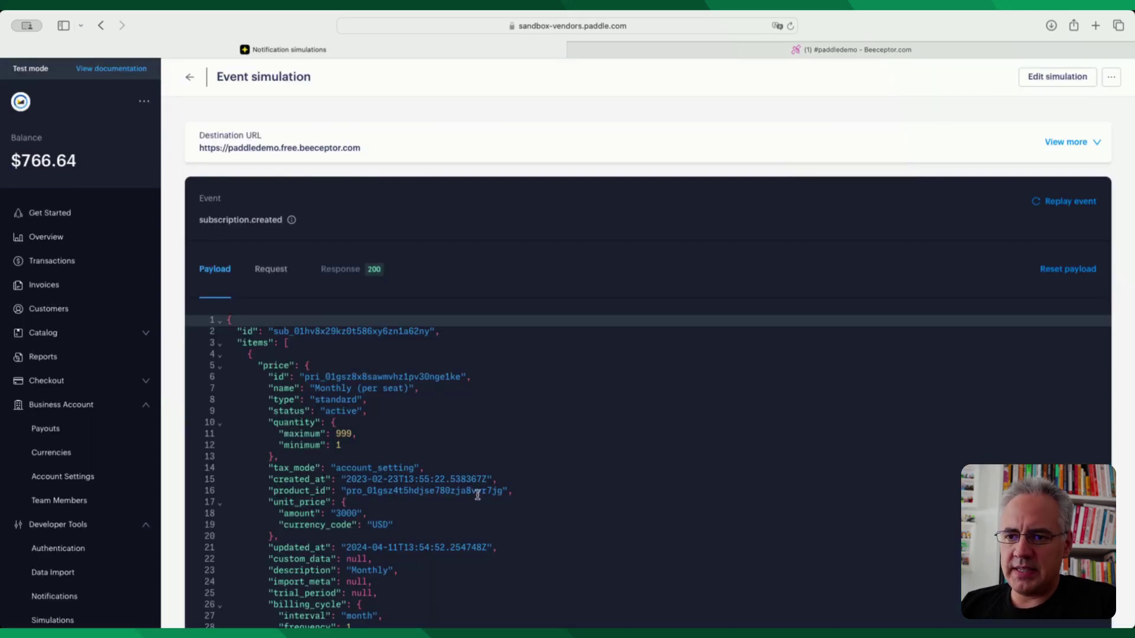
{"action": "left_click", "coordinate": [282, 275]}
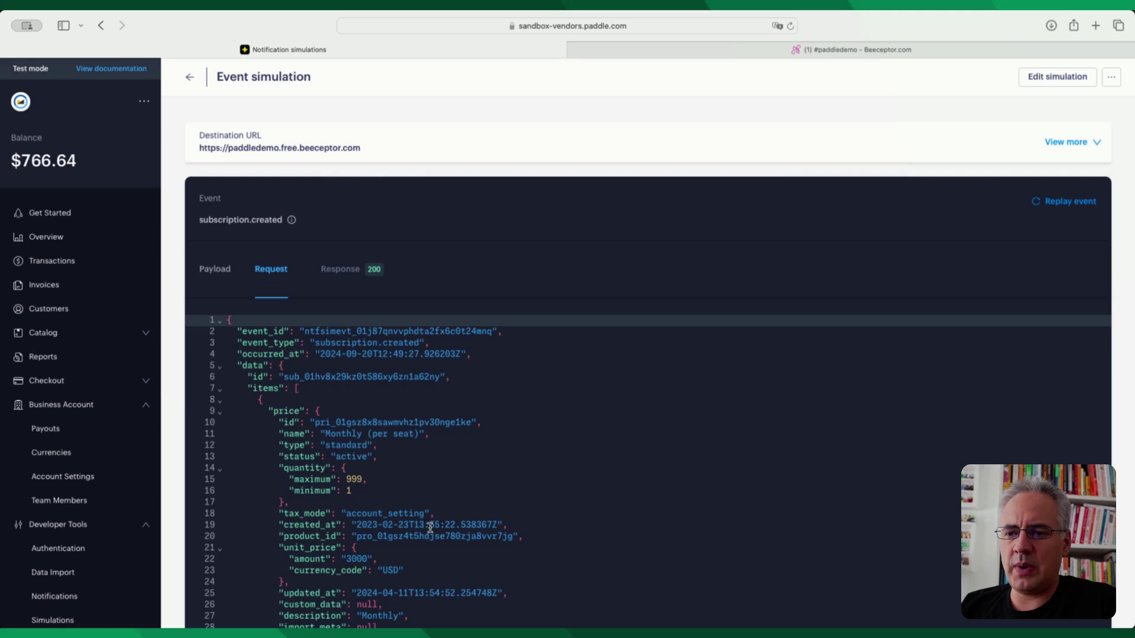
{"action": "left_click", "coordinate": [349, 270]}
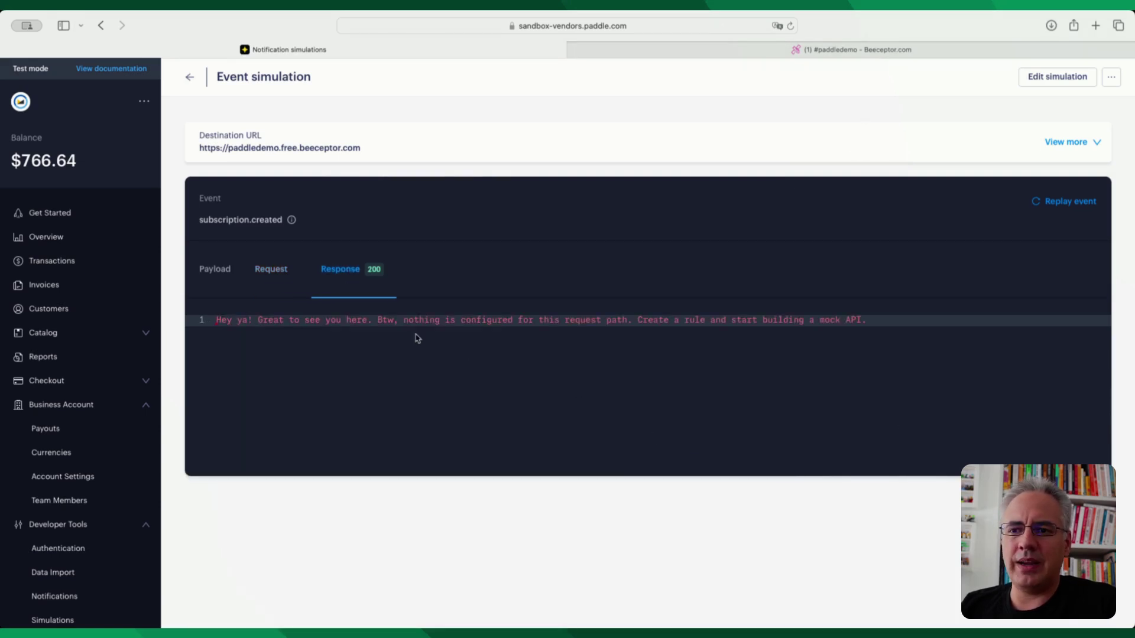
Append ' TEST' to the price name in the payload and replay subscription.created
{"action": "left_click", "coordinate": [226, 272]}
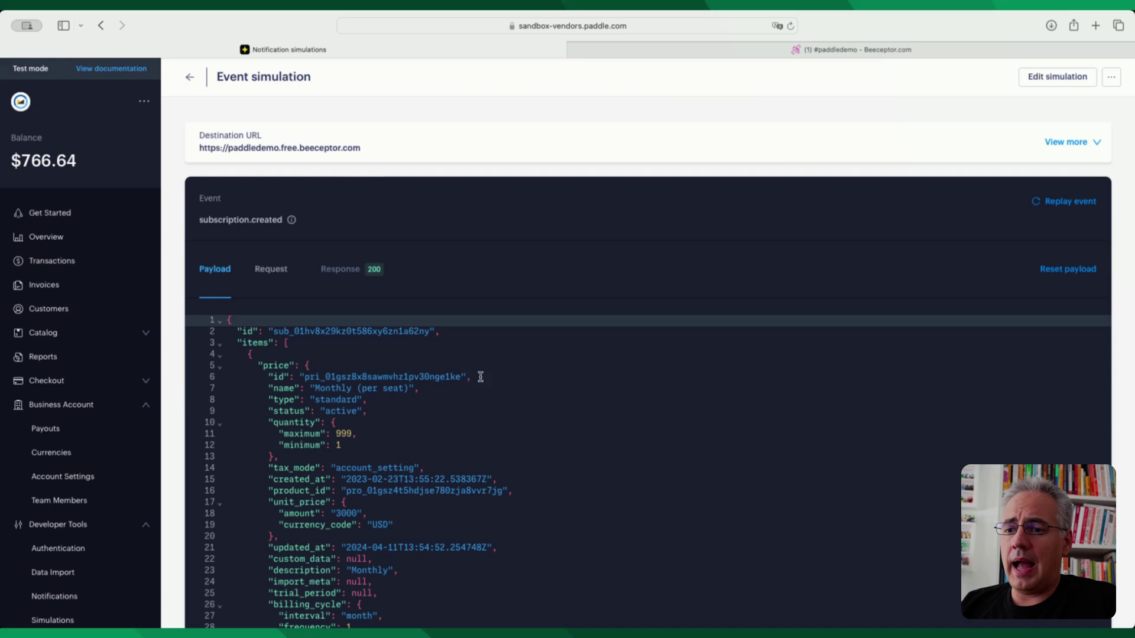
{"action": "left_click", "coordinate": [409, 388]}
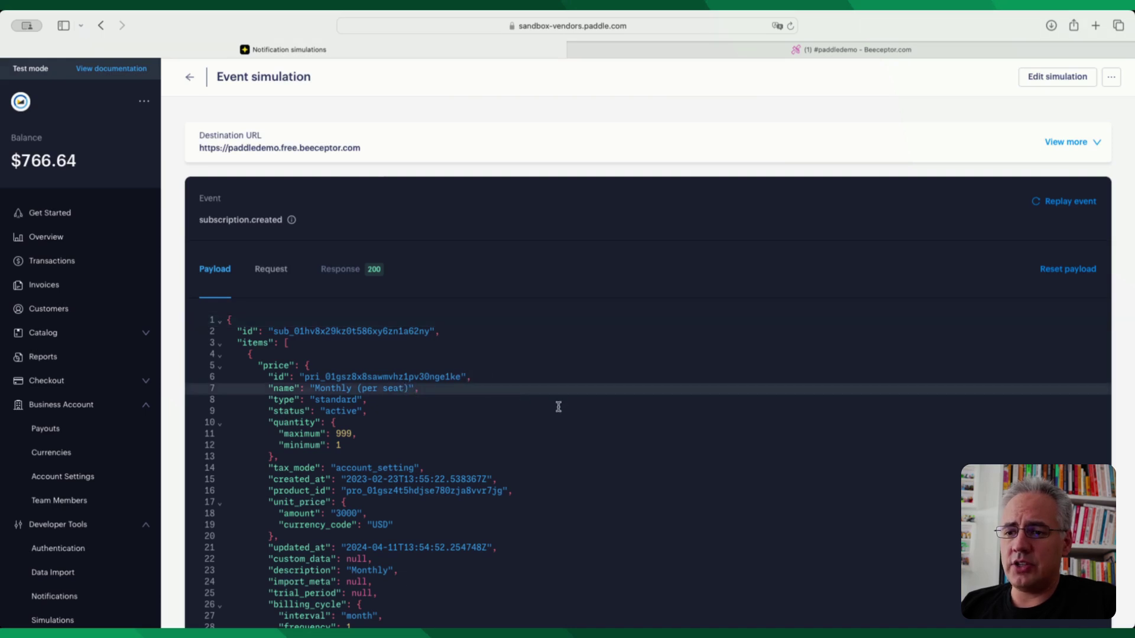
{"action": "type", "text": "TEST"}
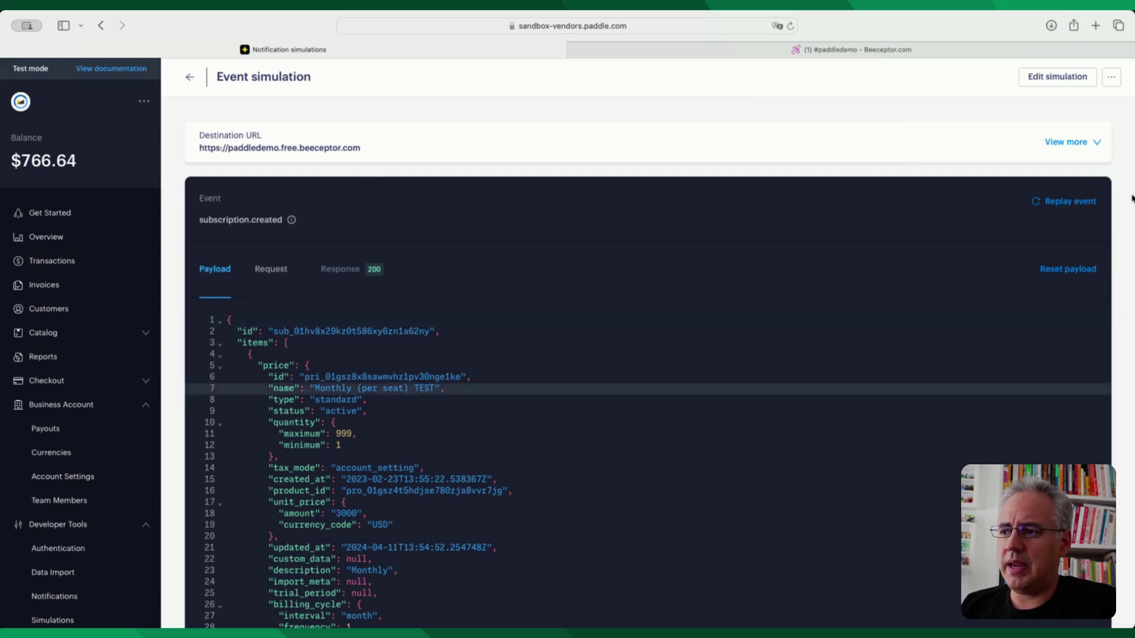
{"action": "left_click", "coordinate": [1062, 202]}
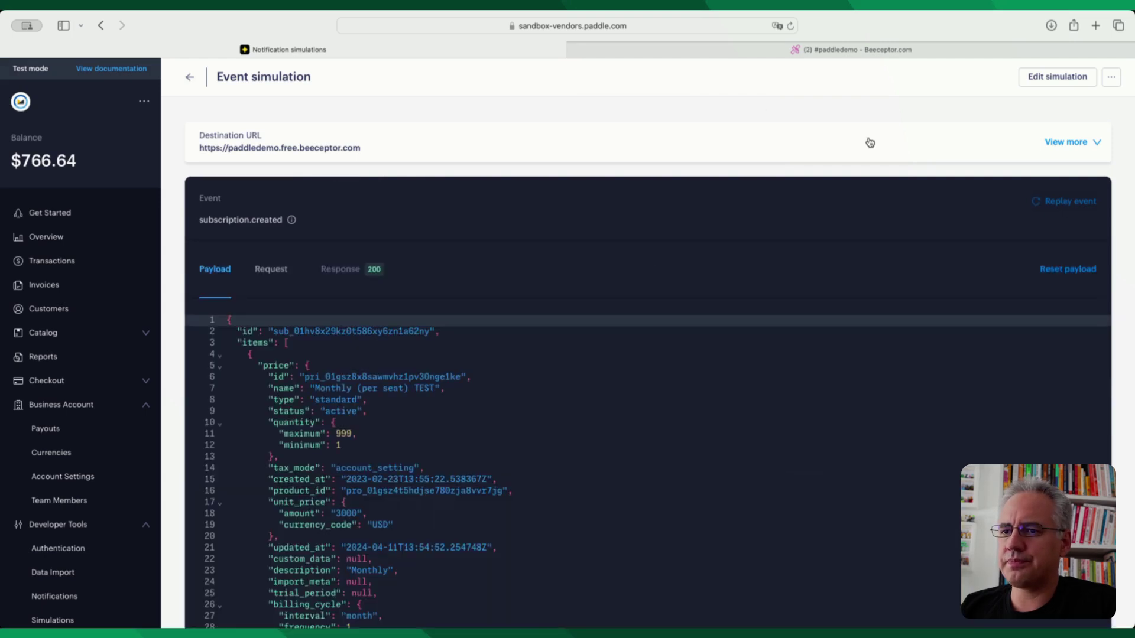
Confirm Beeceptor's second request carries 'Monthly (per seat) TEST', then return to Paddle
{"action": "left_click", "coordinate": [737, 54]}
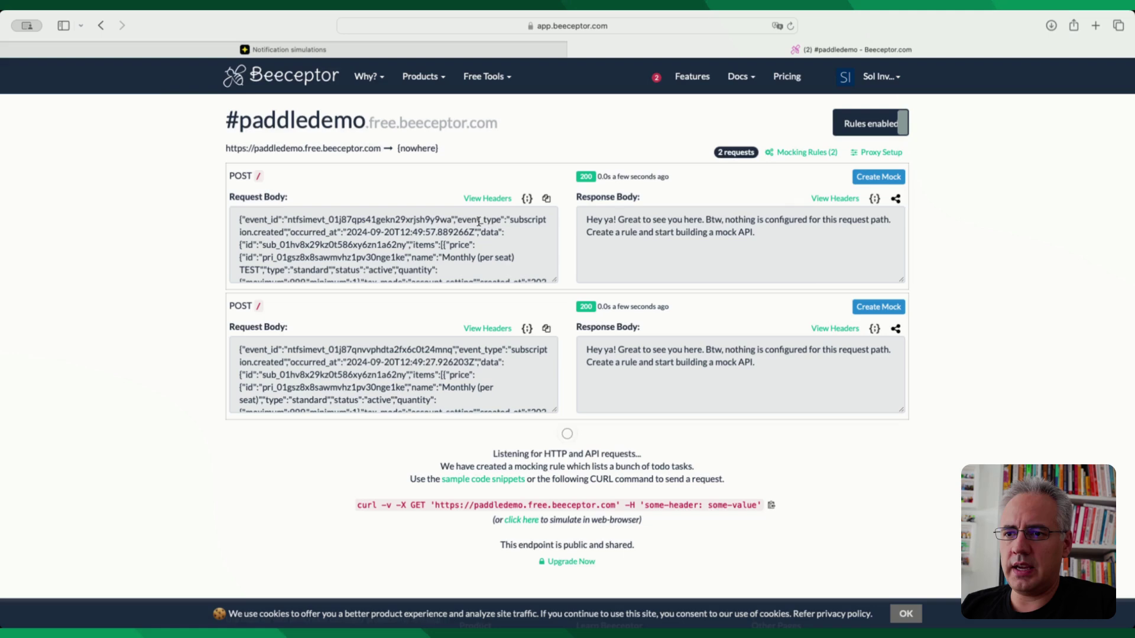
{"action": "double_click", "coordinate": [249, 270]}
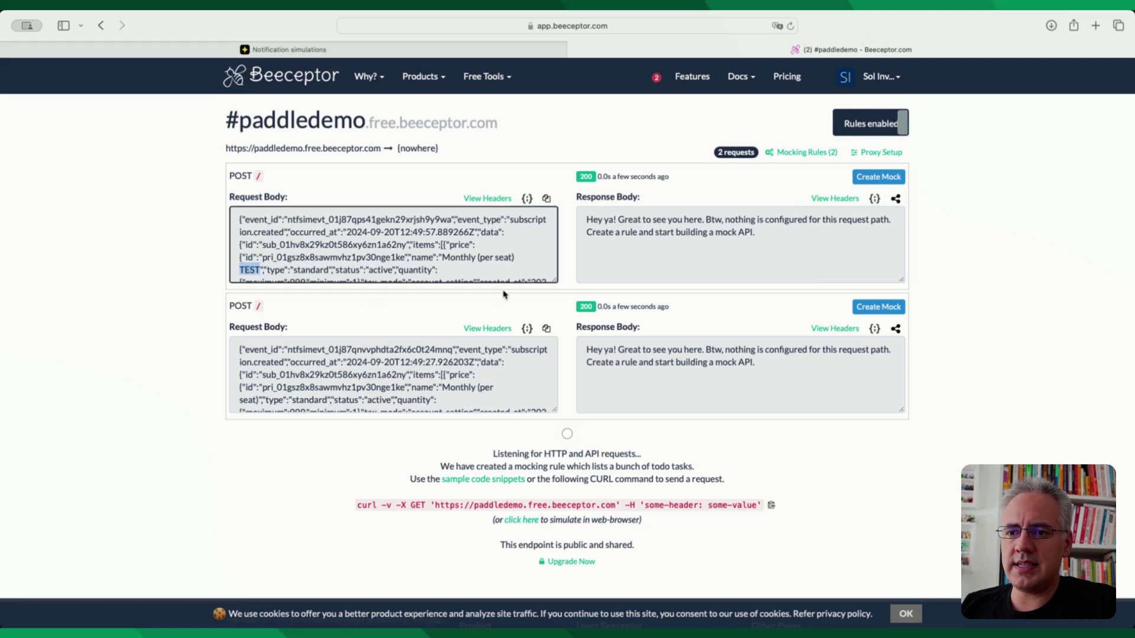
{"action": "left_click", "coordinate": [447, 51]}
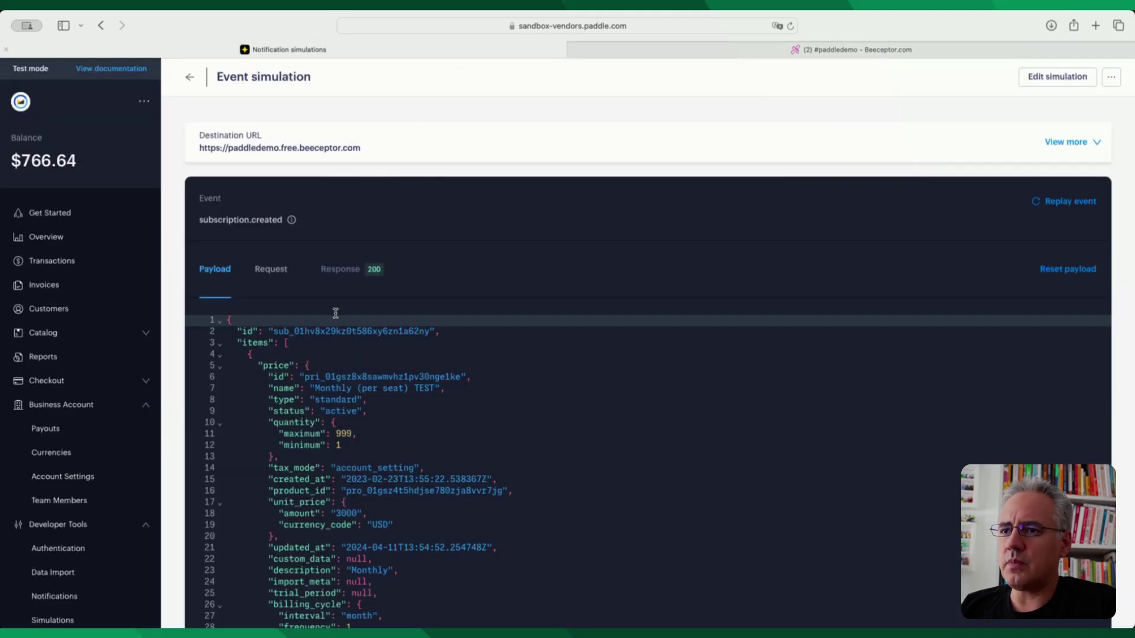
{"action": "left_click", "coordinate": [70, 618]}
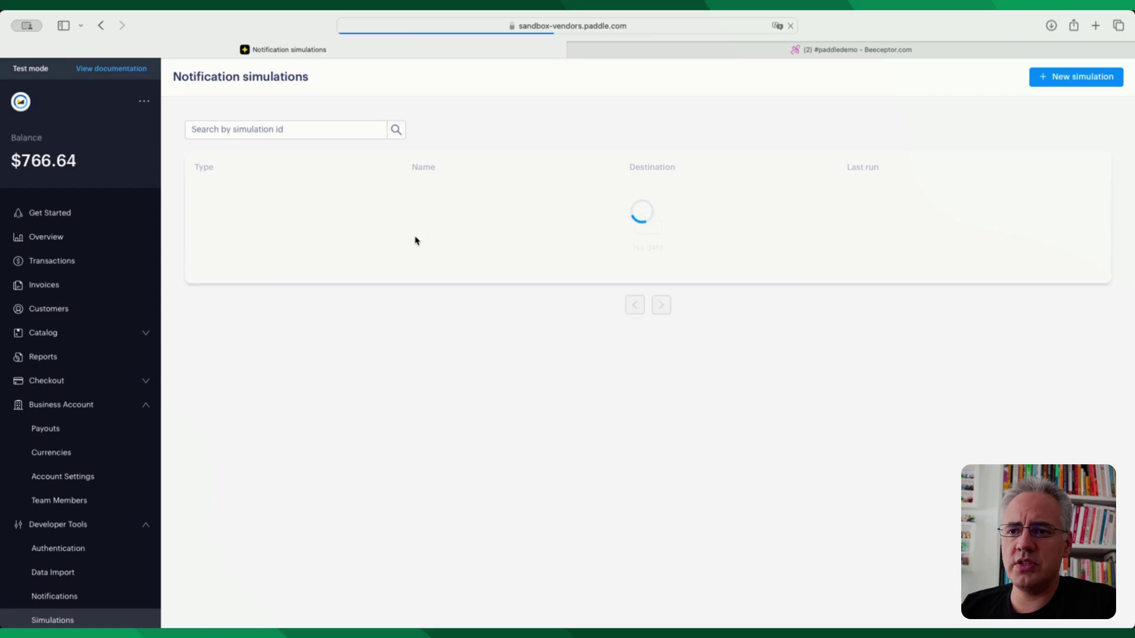
{"action": "left_click", "coordinate": [243, 207]}
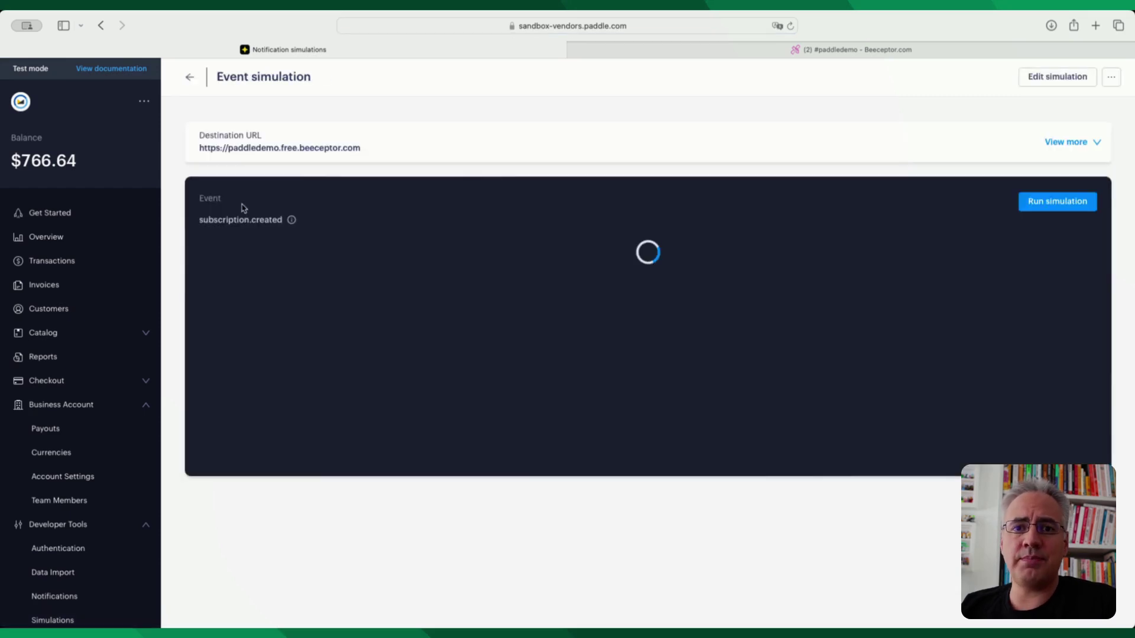
{"action": "left_click", "coordinate": [416, 387]}
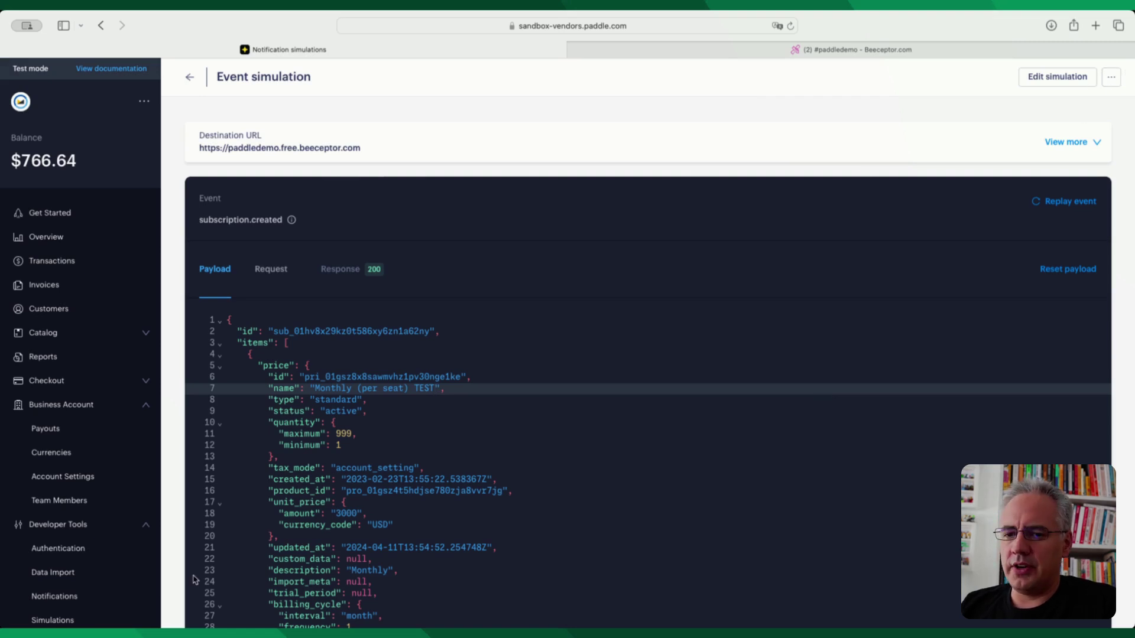
{"action": "left_click", "coordinate": [72, 619]}
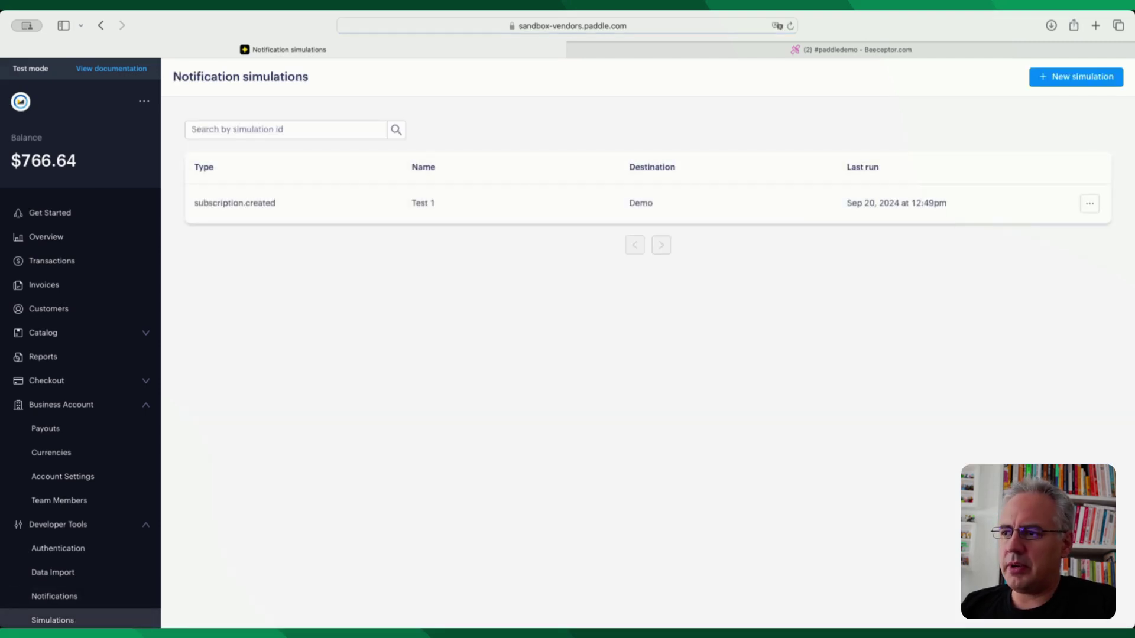
Begin a new simulation in Scenario mode to list the predefined event sequences
{"action": "left_click", "coordinate": [1082, 78]}
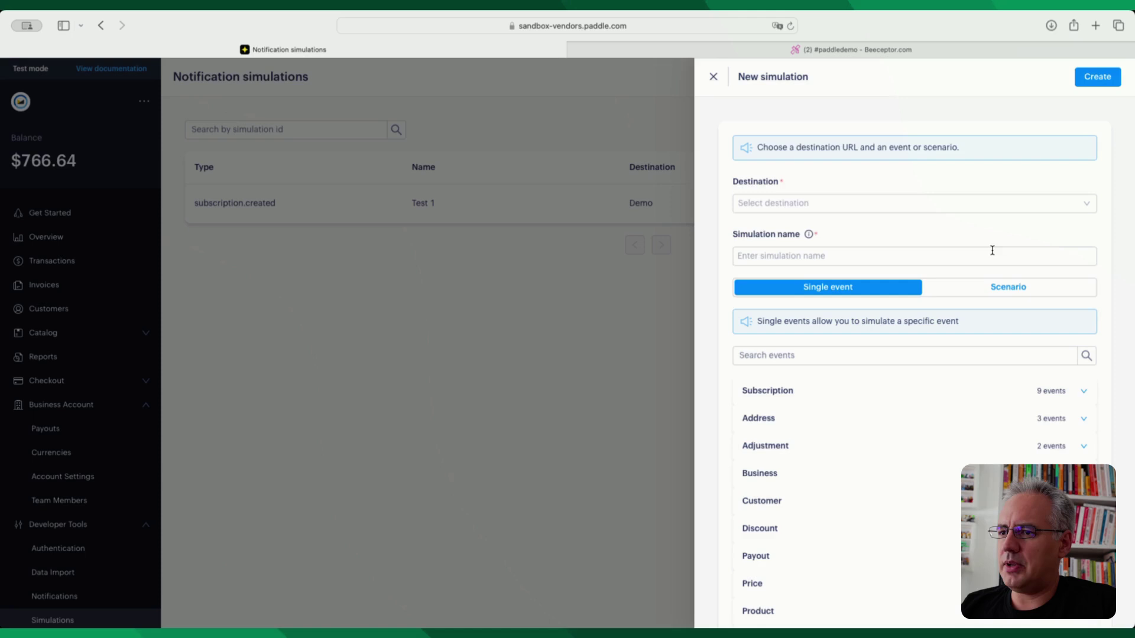
{"action": "left_click", "coordinate": [968, 289]}
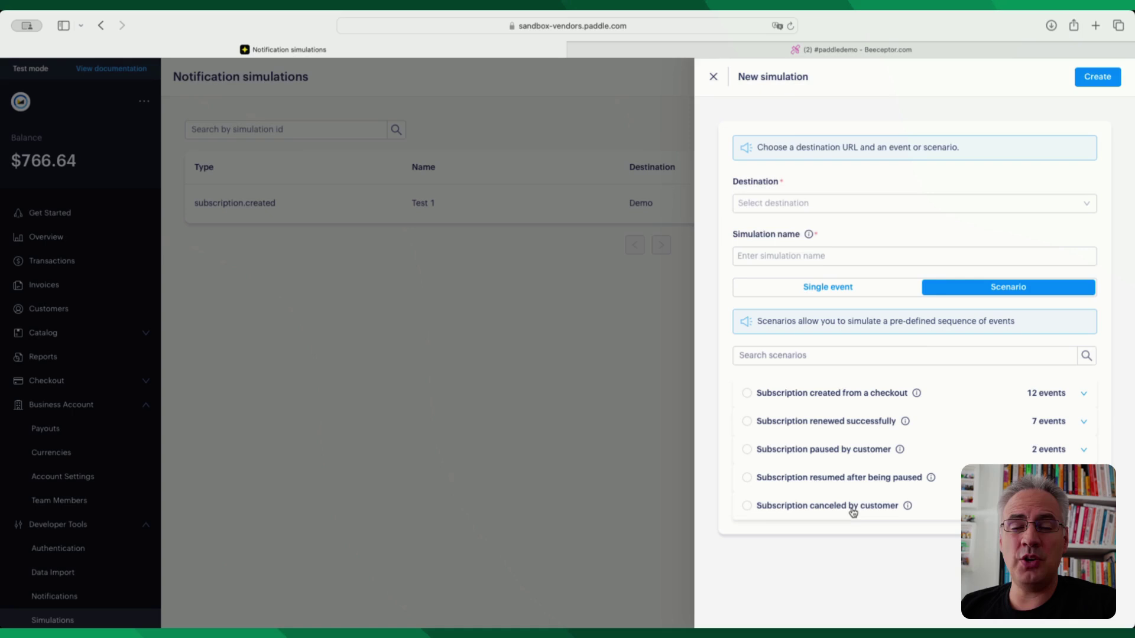
Create 'Test 2' using 'Subscription created from a checkout', targeting the paddledemo Beeceptor URL
{"action": "left_click", "coordinate": [746, 393]}
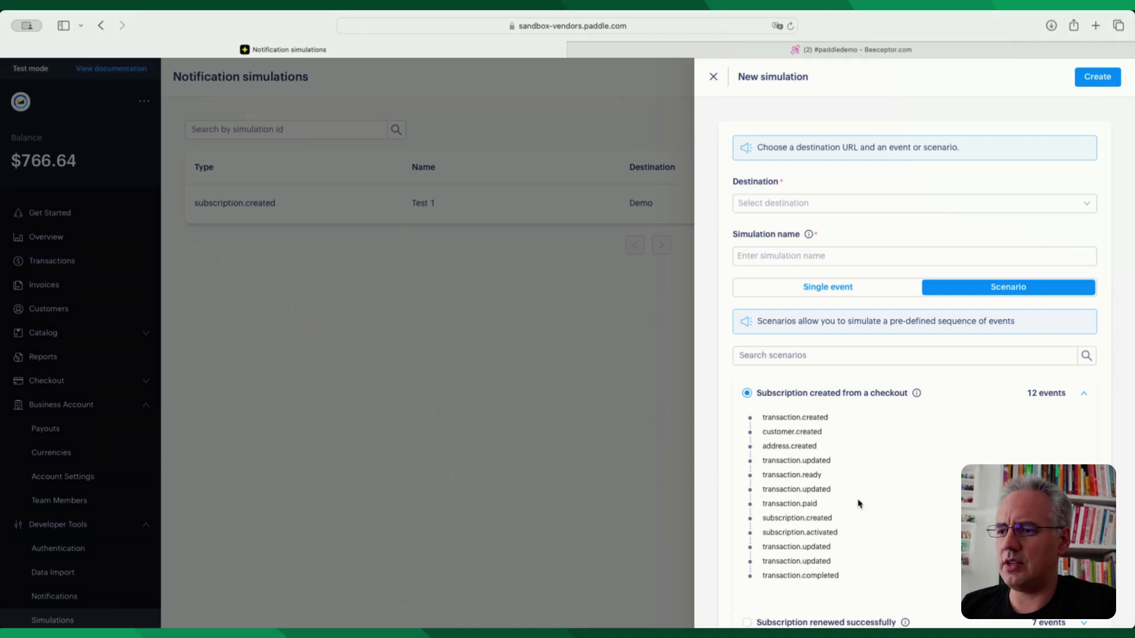
{"action": "left_click", "coordinate": [822, 211]}
{"action": "left_click", "coordinate": [809, 253]}
{"action": "left_click", "coordinate": [779, 256]}
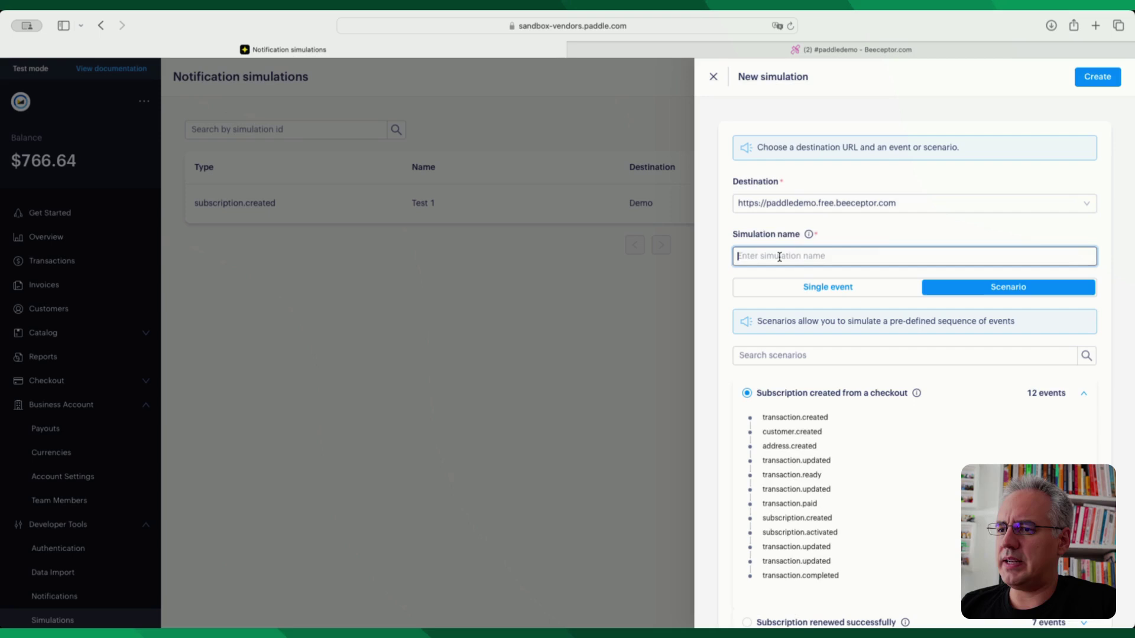
{"action": "type", "text": "Test 2"}
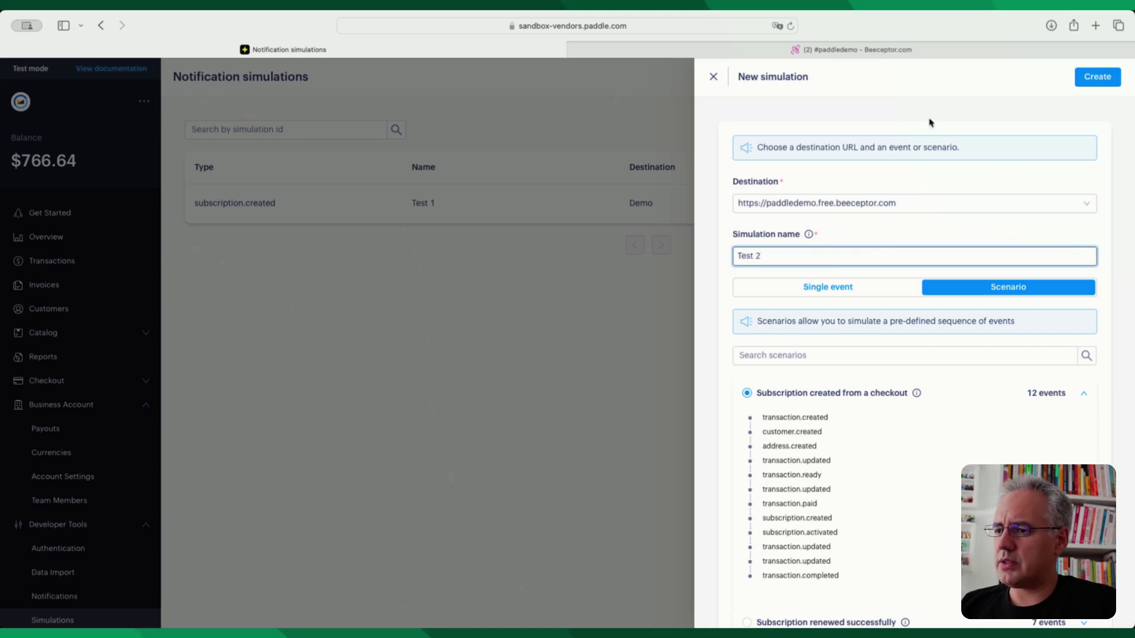
{"action": "left_click", "coordinate": [1108, 79]}
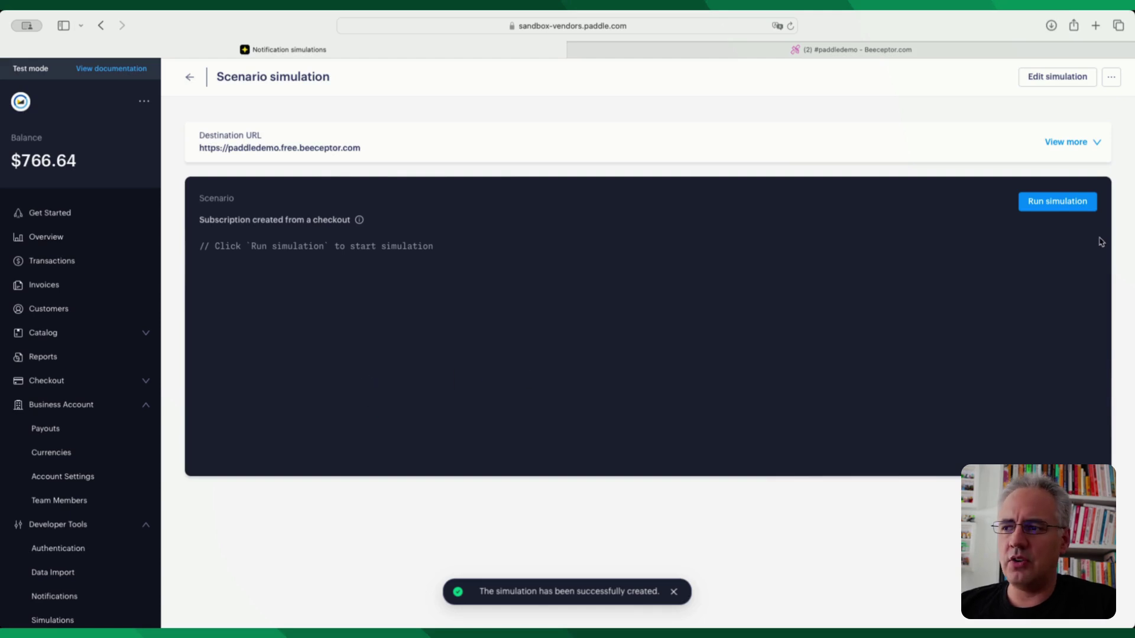
Run the Test 2 scenario and inspect the price id in the resulting payload
{"action": "left_click", "coordinate": [1080, 205]}
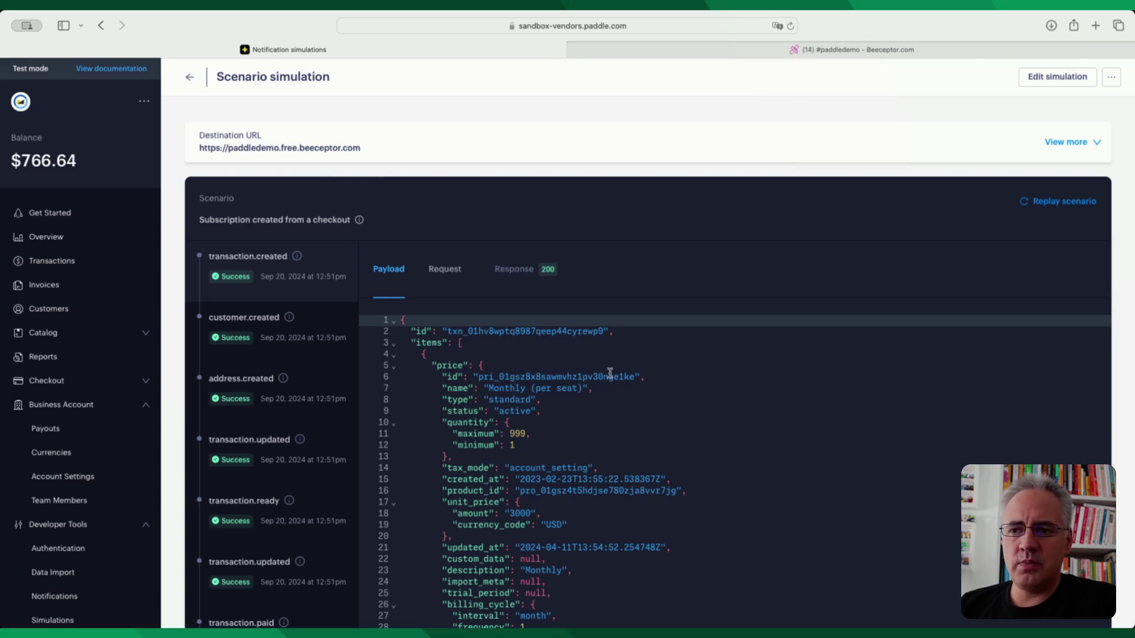
{"action": "left_click", "coordinate": [628, 375]}
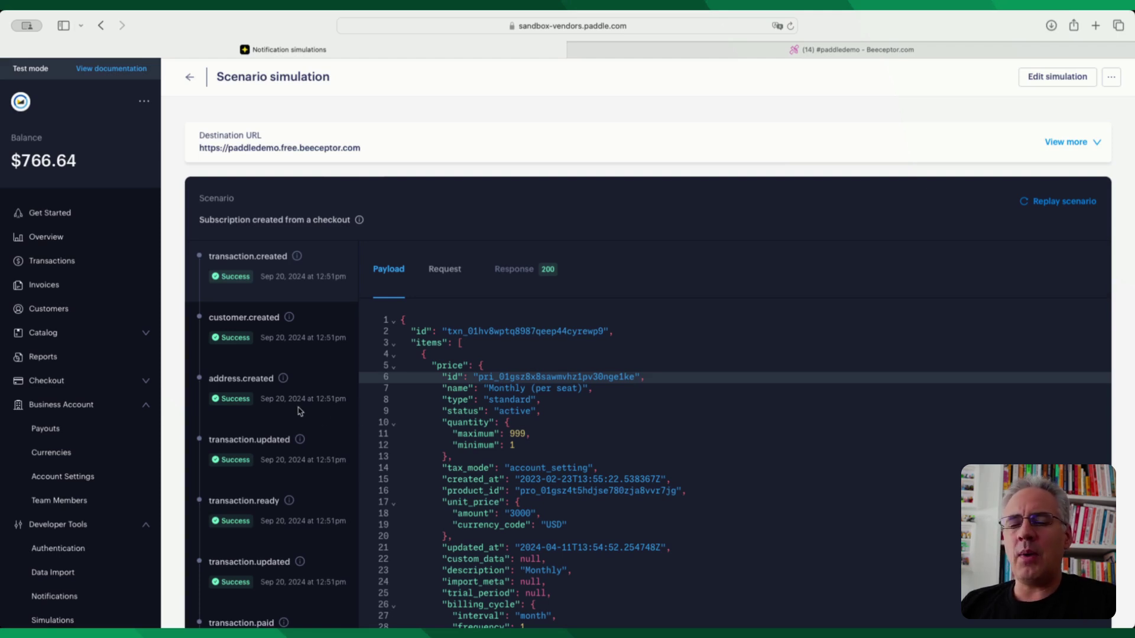
Open a Beeceptor request whose body shows transaction.updated, then return to the Paddle simulation
{"action": "left_click", "coordinate": [887, 50]}
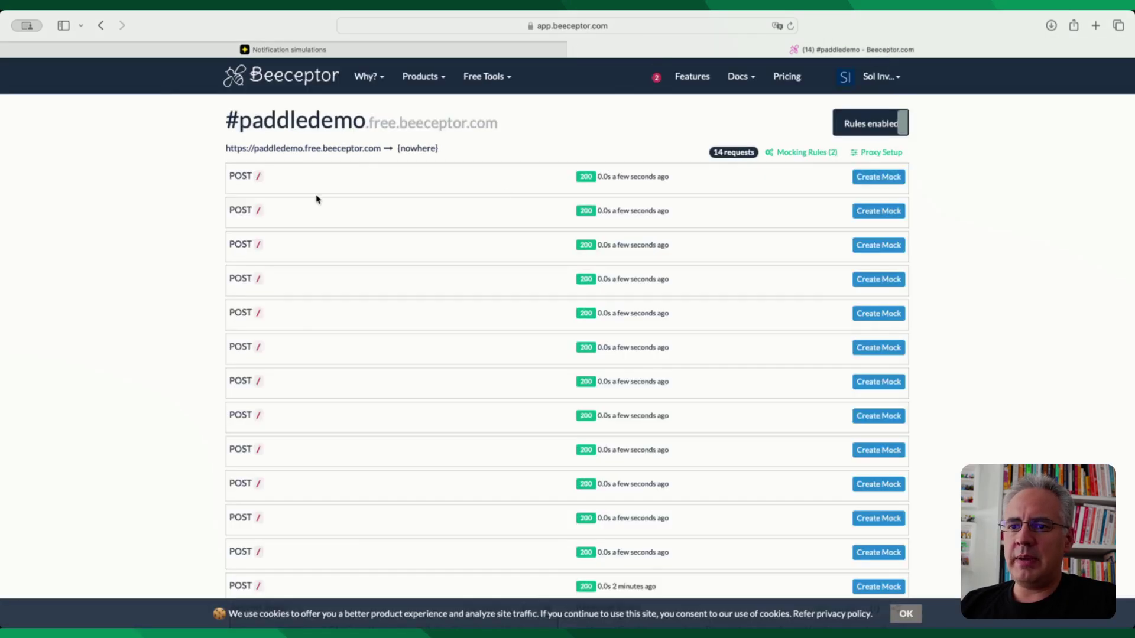
{"action": "left_click", "coordinate": [250, 460]}
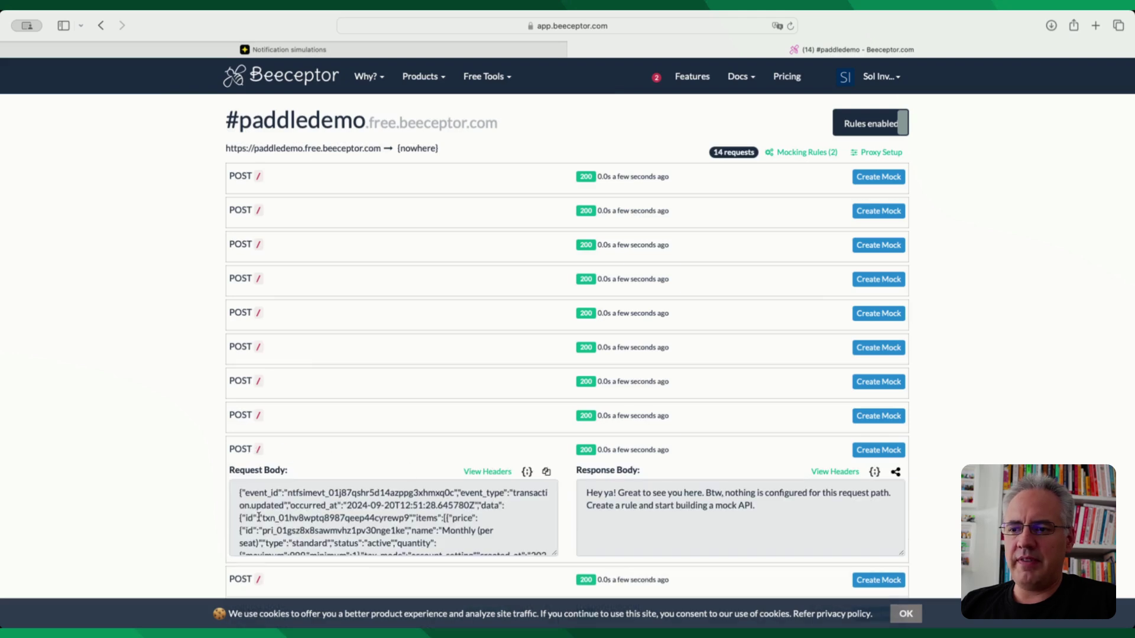
{"action": "double_click", "coordinate": [260, 504]}
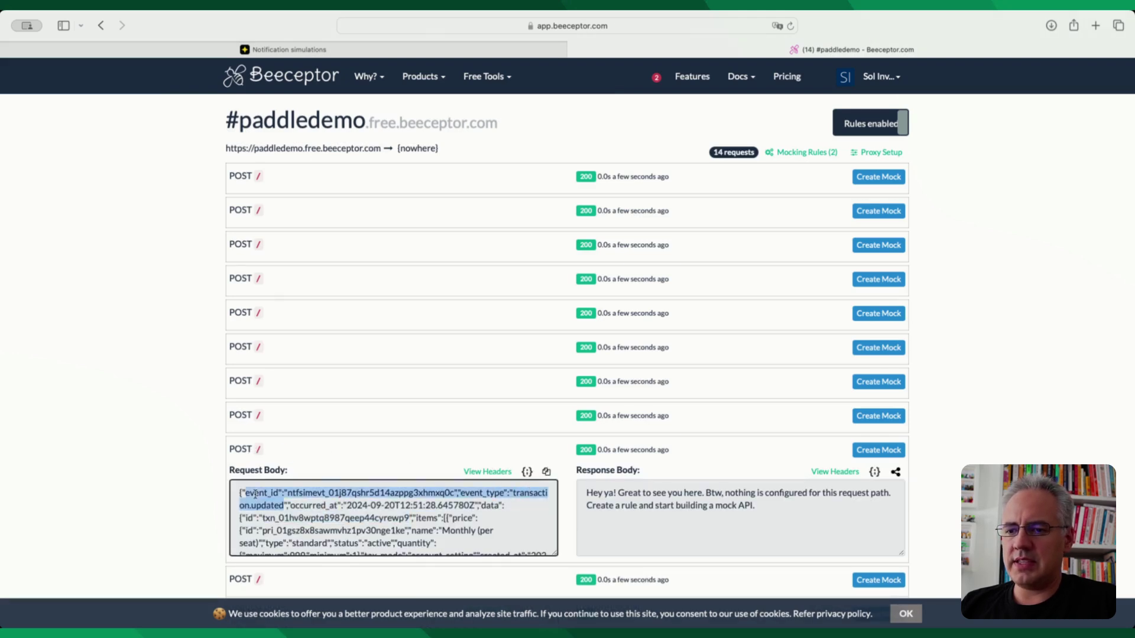
{"action": "left_click", "coordinate": [429, 49]}
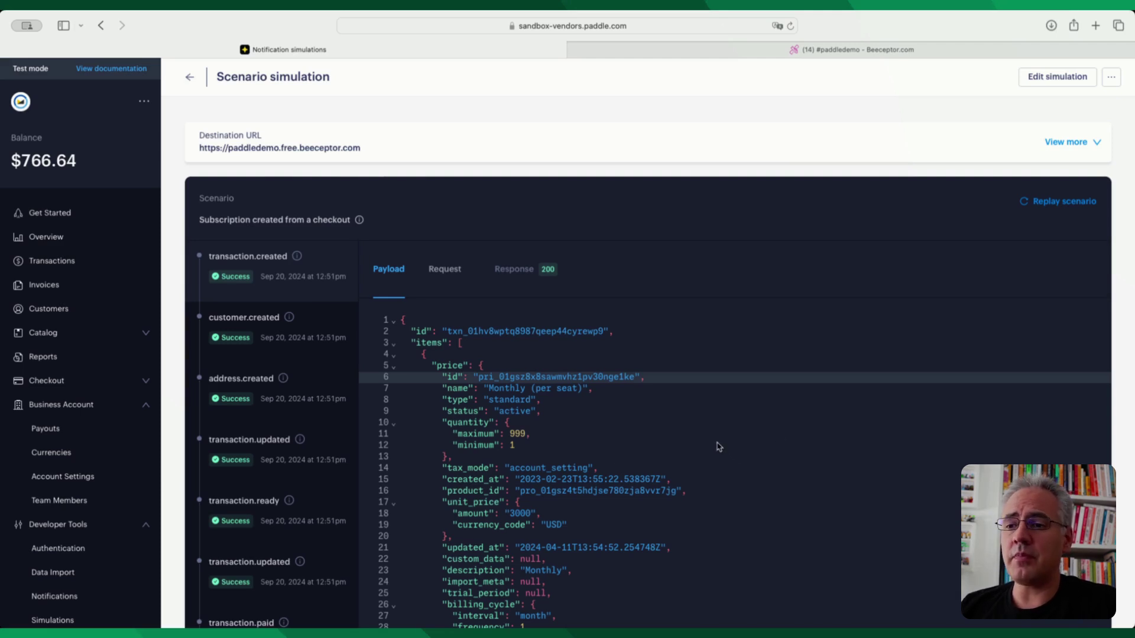
Show Beeceptor's 200 default-message response for the transaction.created event
{"action": "left_click", "coordinate": [515, 270]}
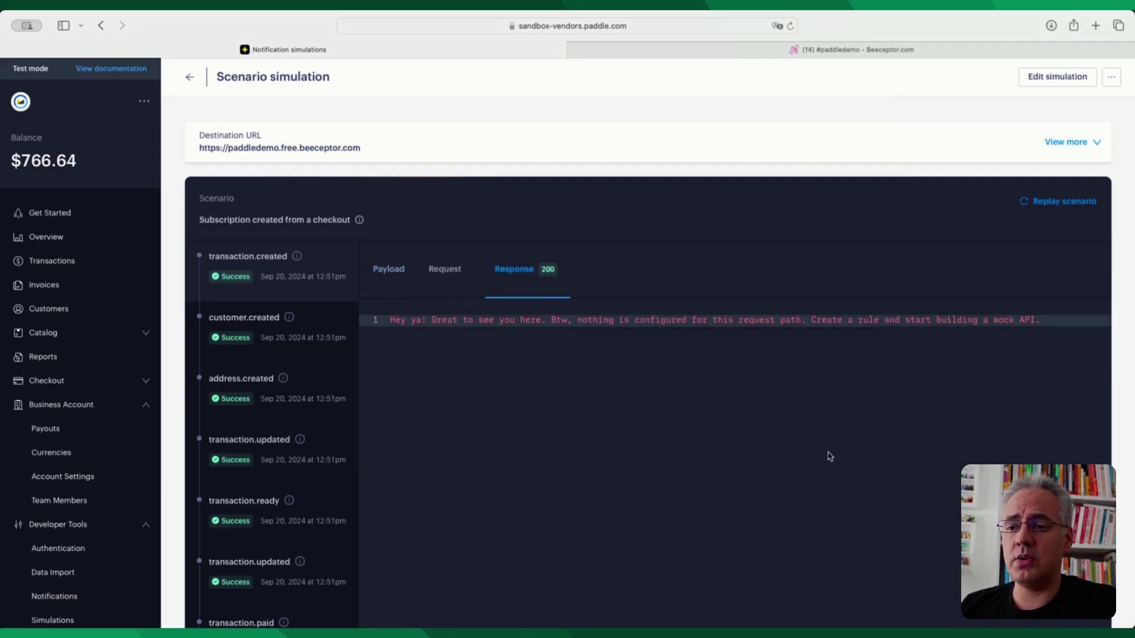